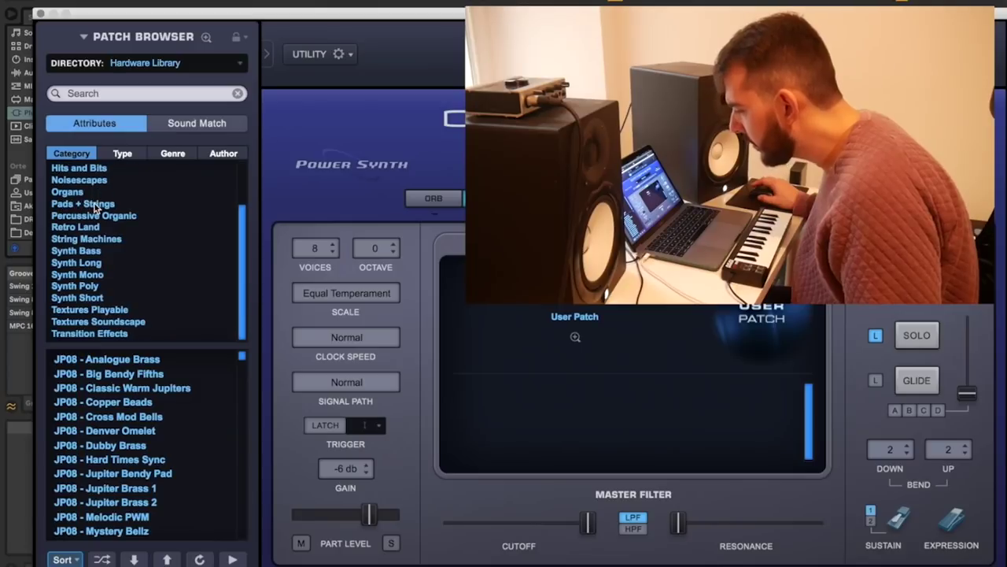
Load the NBS2 - Lullabyebye patch from the Hardware Library's Bells and Vibes category and close the synth window.
{"action": "scroll", "coordinate": [106, 272], "scroll_direction": "up", "scroll_amount": 3}
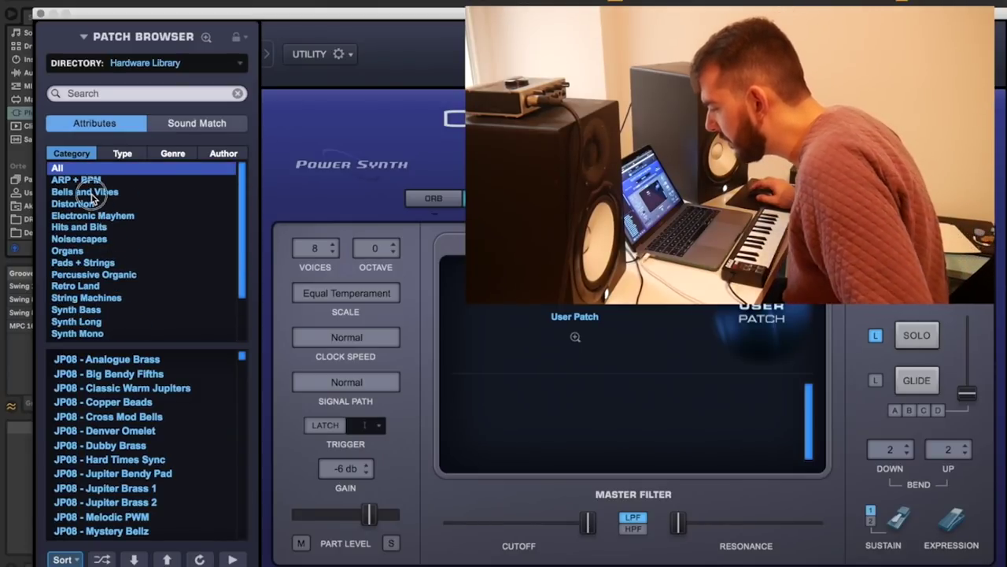
{"action": "left_click", "coordinate": [93, 192]}
{"action": "scroll", "coordinate": [204, 441], "scroll_direction": "down", "scroll_amount": 2}
{"action": "left_click", "coordinate": [173, 446]}
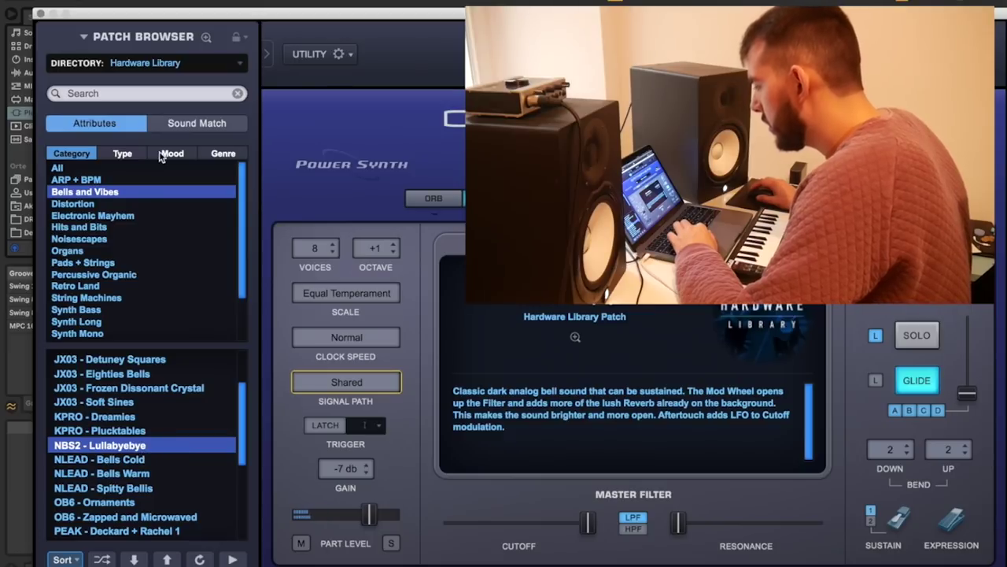
{"action": "left_click", "coordinate": [38, 14]}
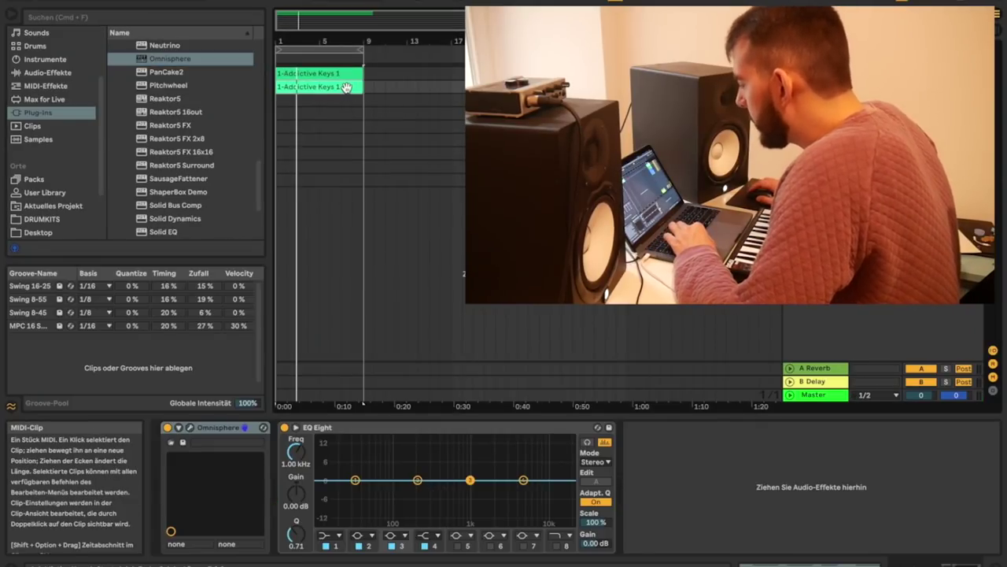
Record a new eight-bar Omnisphere MIDI clip on the second track in place of the copied Addictive Keys clip.
{"action": "key", "text": "space"}
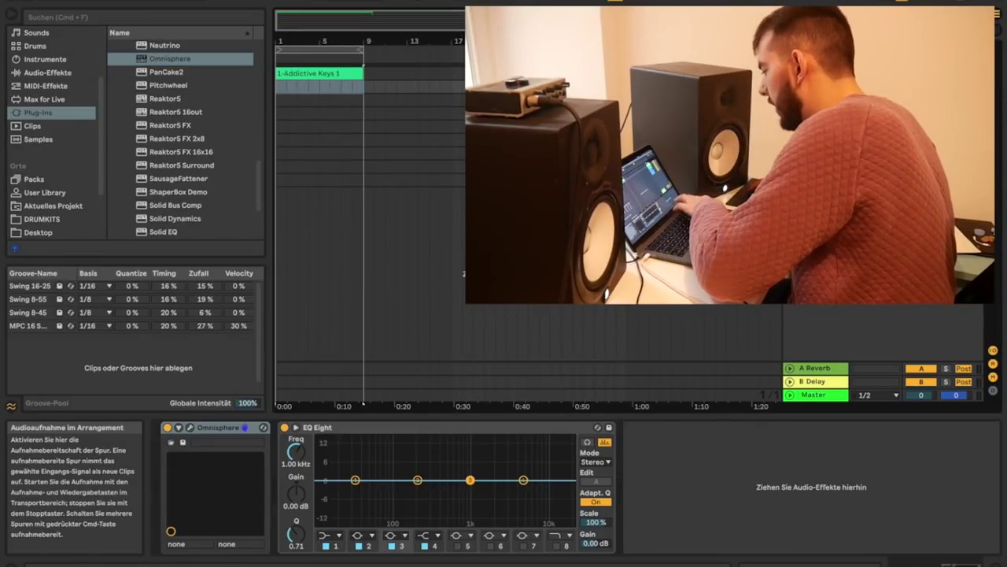
{"action": "left_click", "coordinate": [441, 3]}
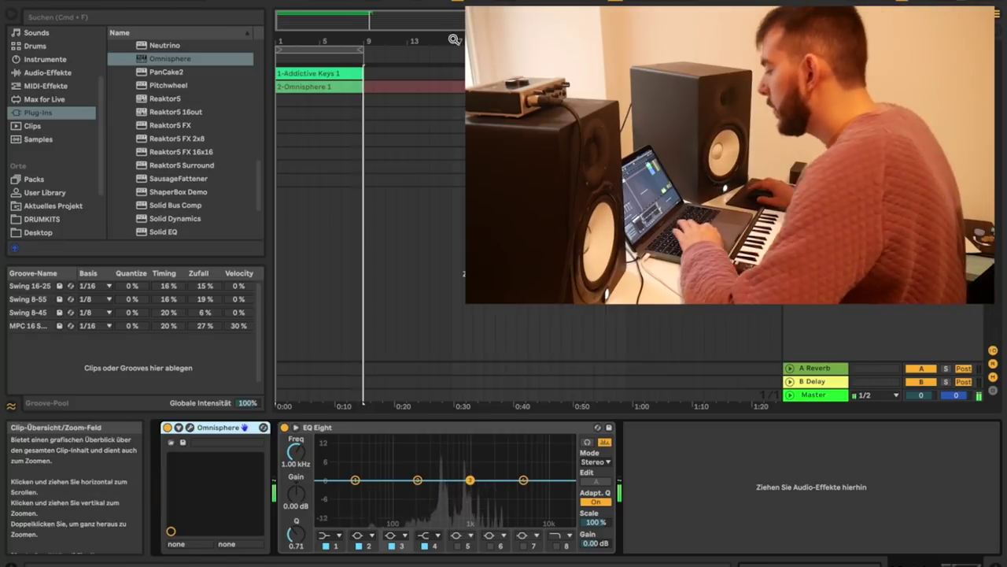
{"action": "key", "text": "space"}
Show the Omnisphere clip's notes and move its start marker to bar 5.
{"action": "key", "text": "shift+Tab"}
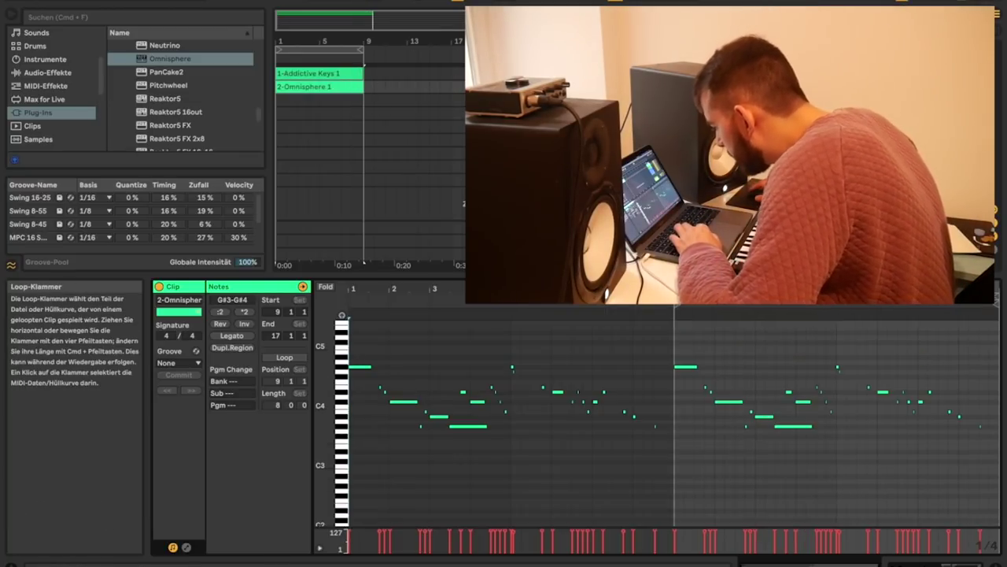
{"action": "mouse_move", "coordinate": [674, 312]}
{"action": "left_mouse_down"}
{"action": "mouse_move", "coordinate": [454, 317]}
{"action": "mouse_move", "coordinate": [513, 310]}
{"action": "left_mouse_up"}
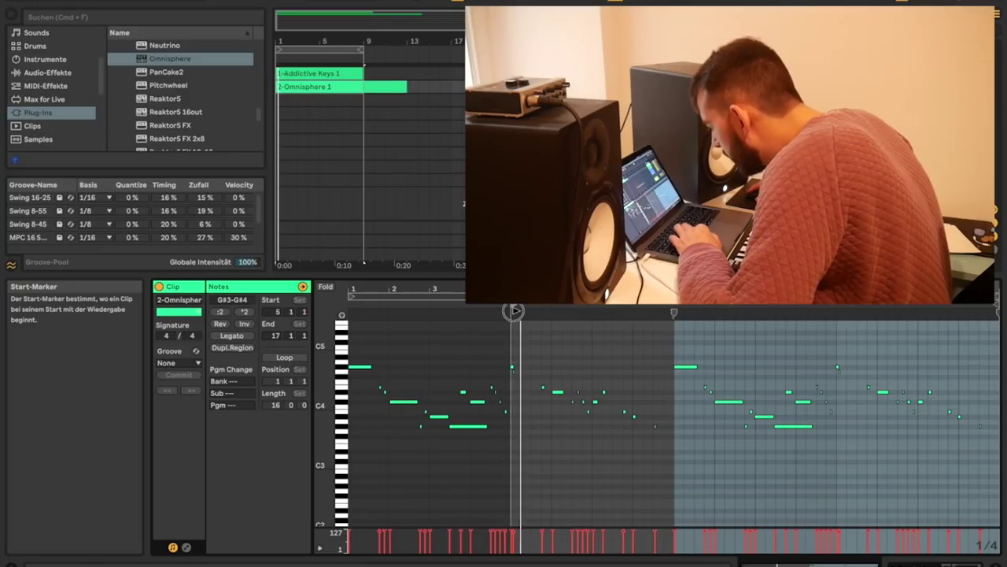
{"action": "key", "text": "space"}
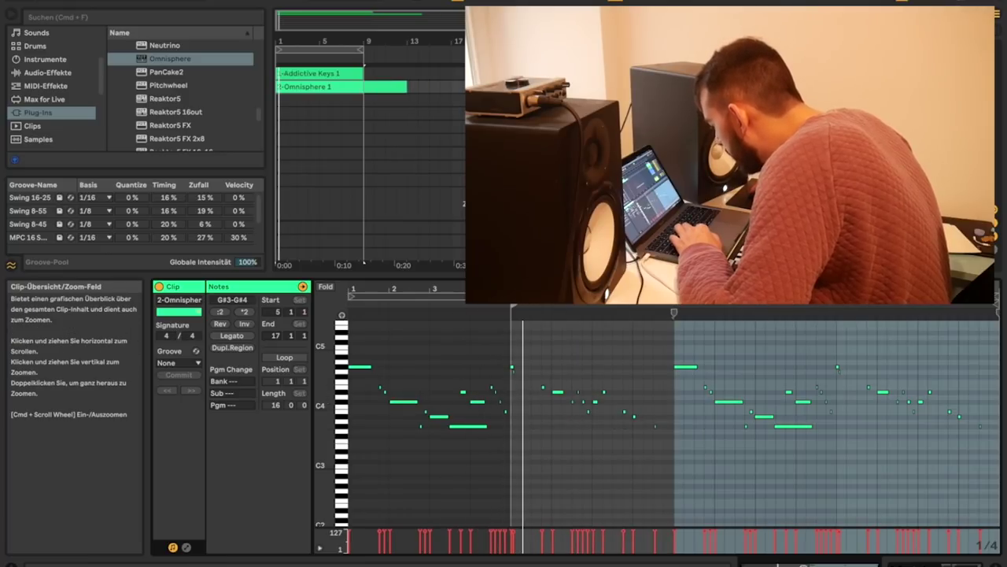
Check the notes of the Omnisphere clip and shorten the clip to roughly the length of the Addictive Keys clip.
{"action": "key", "text": "plus"}
{"action": "key", "text": "plus"}
{"action": "key", "text": "plus"}
{"action": "scroll", "coordinate": [551, 389], "scroll_direction": "left", "scroll_amount": 3}
{"action": "left_click", "coordinate": [612, 369]}
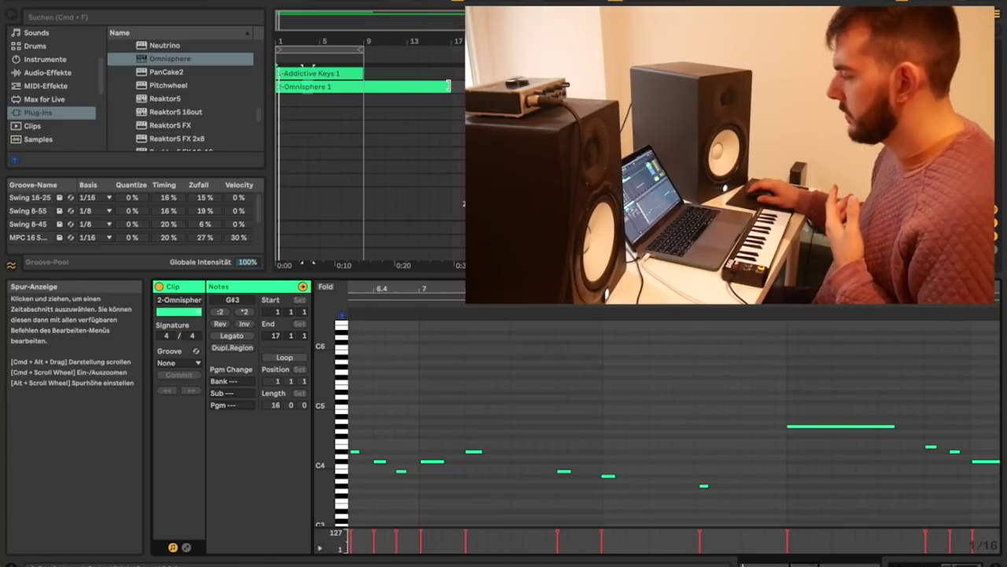
{"action": "left_click_drag", "start_coordinate": [449, 85], "coordinate": [363, 89]}
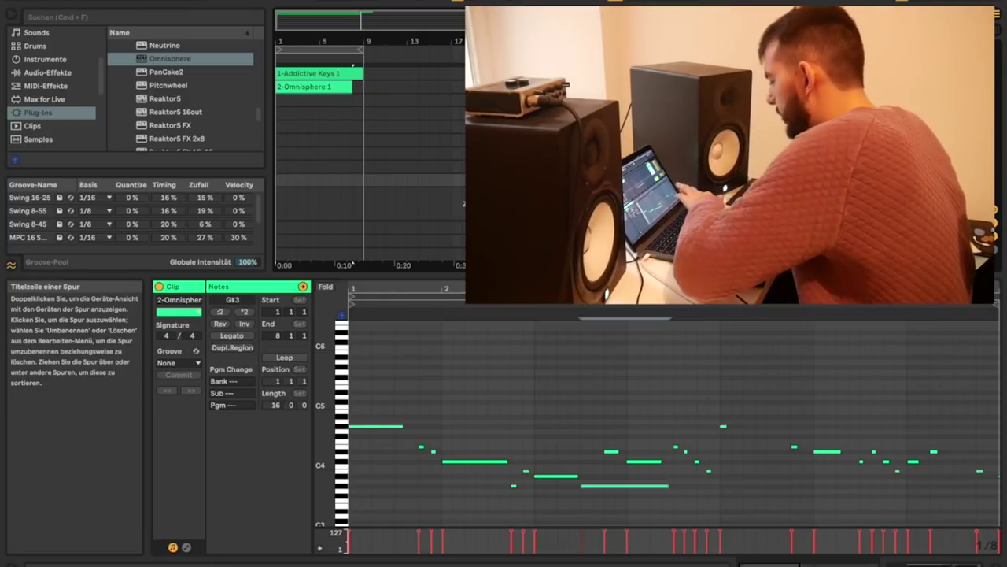
Extend the Omnisphere clip to end at bar 9 and save the Live set under a new name.
{"action": "scroll", "coordinate": [370, 142], "scroll_direction": "down", "scroll_amount": 1}
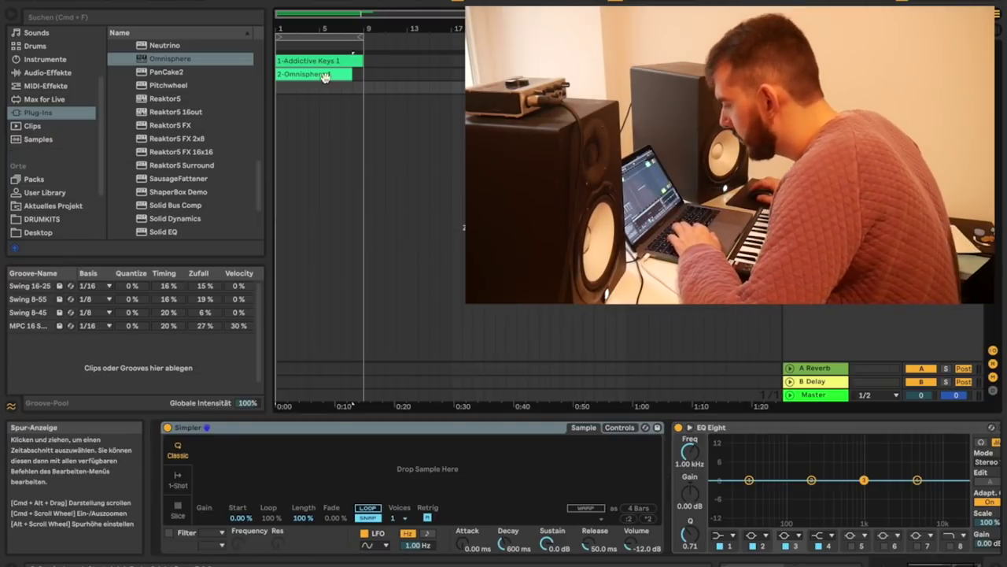
{"action": "left_click", "coordinate": [359, 75]}
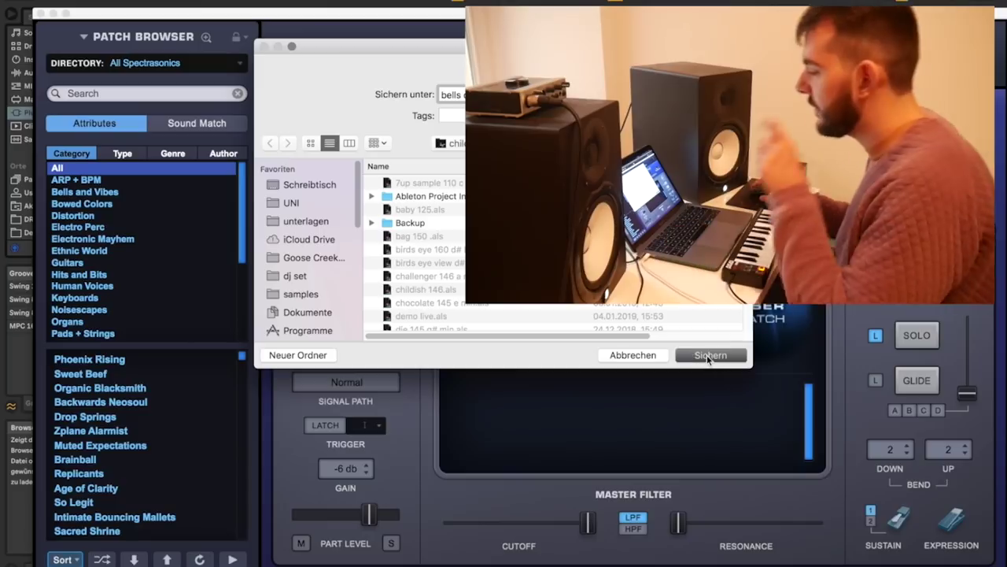
{"action": "left_click", "coordinate": [706, 355]}
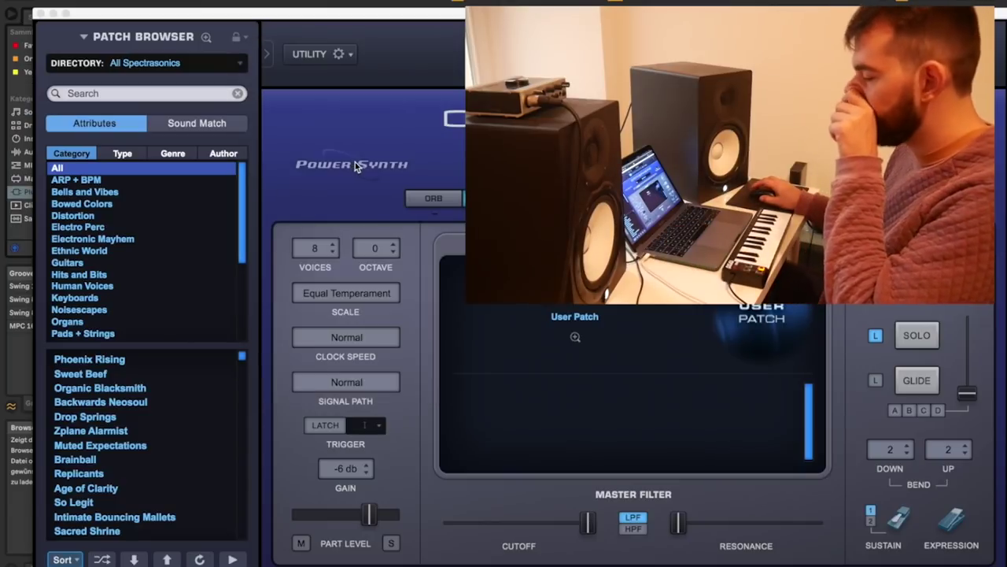
Load the Hissing Pipe Dreams patch from the Synth Poly category and return to the arrangement.
{"action": "left_click", "coordinate": [140, 227]}
{"action": "scroll", "coordinate": [138, 260], "scroll_direction": "down", "scroll_amount": 5}
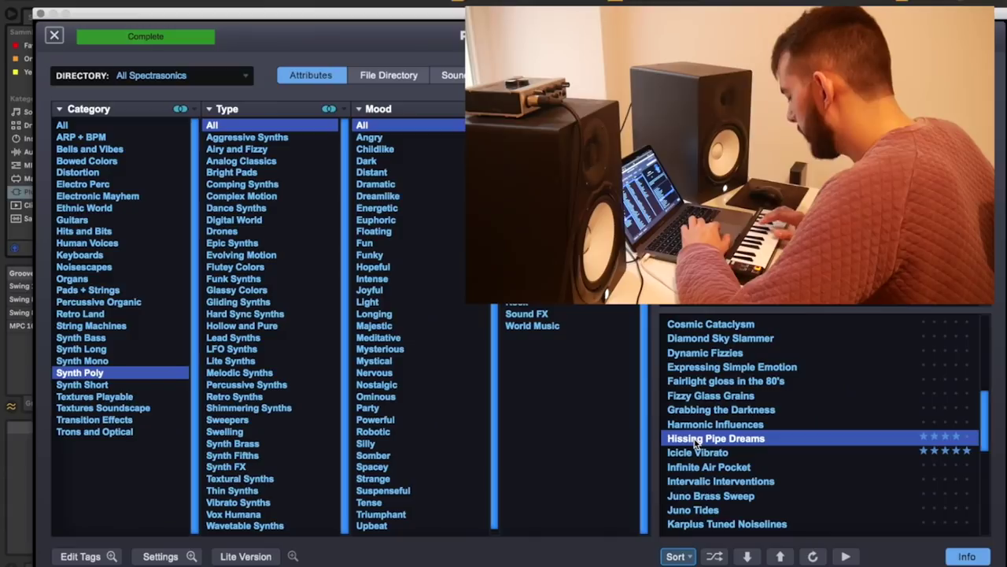
{"action": "left_click", "coordinate": [38, 14]}
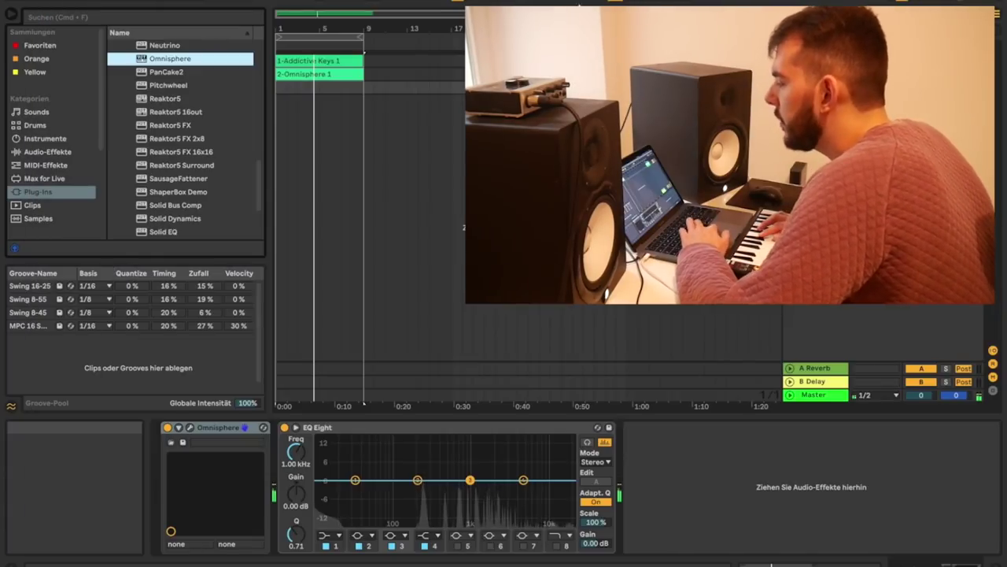
{"action": "left_click", "coordinate": [431, 2]}
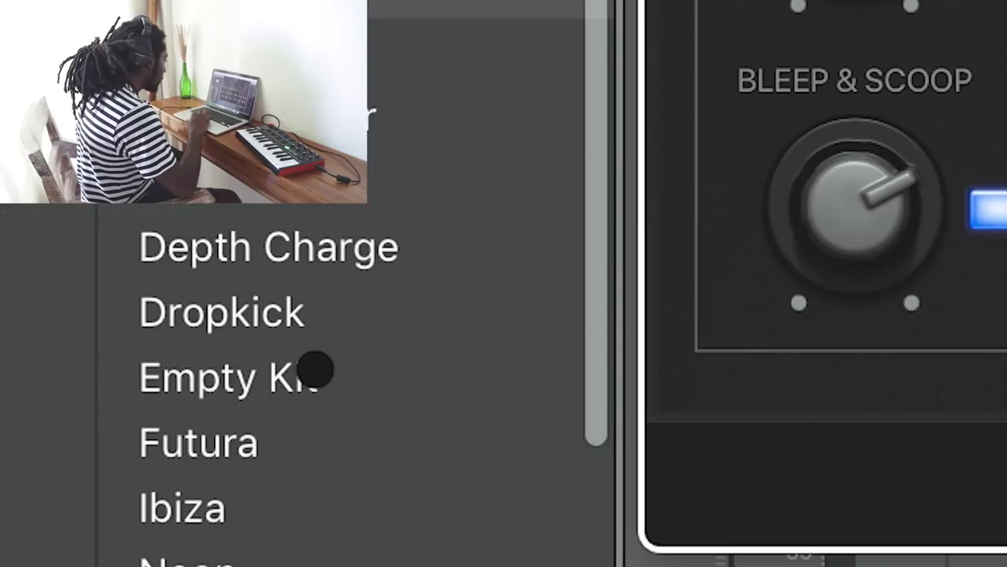
In Logic Pro, load the Empty Kit in Drum Machine Designer and arrange pads G#1, A1 and A#1 in the lowest row.
{"action": "left_click", "coordinate": [184, 432]}
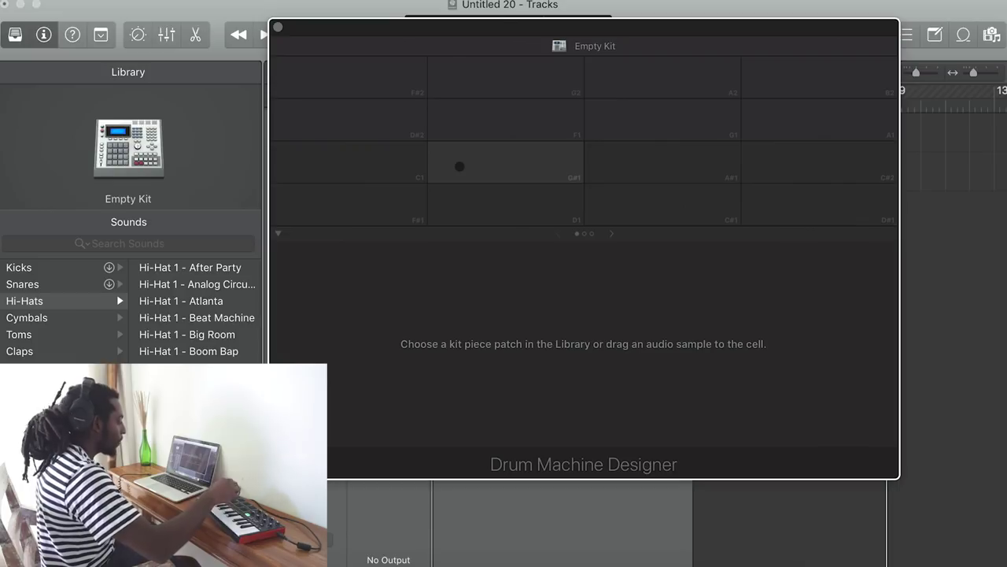
{"action": "left_click_drag", "start_coordinate": [456, 166], "coordinate": [340, 209]}
{"action": "left_click_drag", "start_coordinate": [777, 115], "coordinate": [462, 208]}
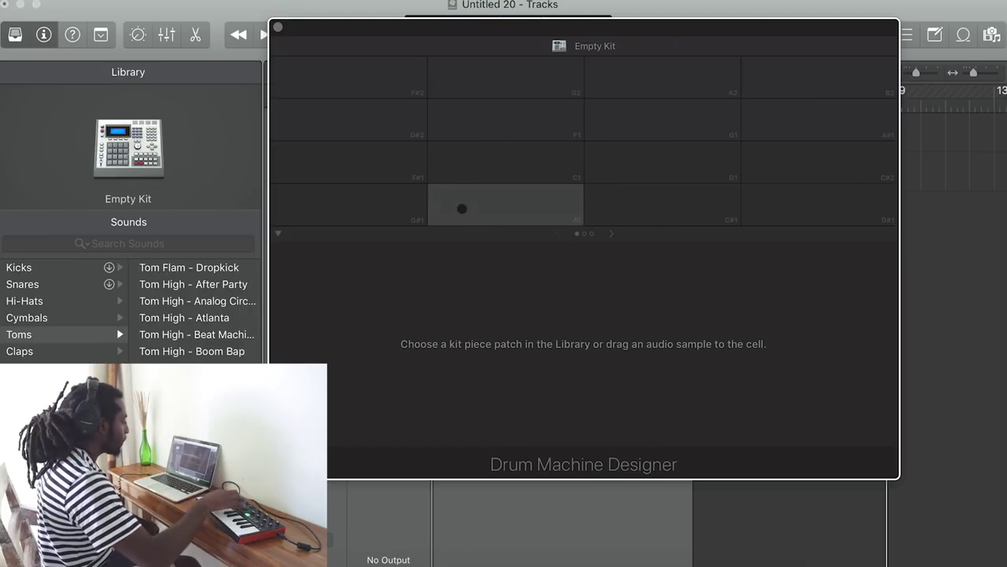
{"action": "left_click_drag", "start_coordinate": [776, 148], "coordinate": [625, 205]}
Hide the sound library and open the Claps folder of the Ocean - Volcano drum kit in the file browser.
{"action": "key", "text": "y"}
{"action": "left_click_drag", "start_coordinate": [625, 28], "coordinate": [396, 23]}
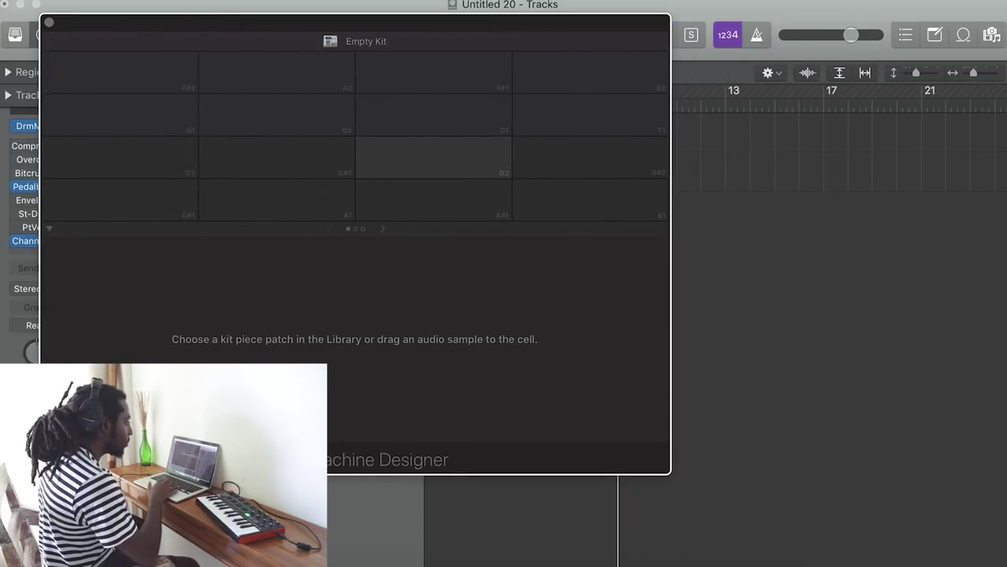
{"action": "key", "text": "f"}
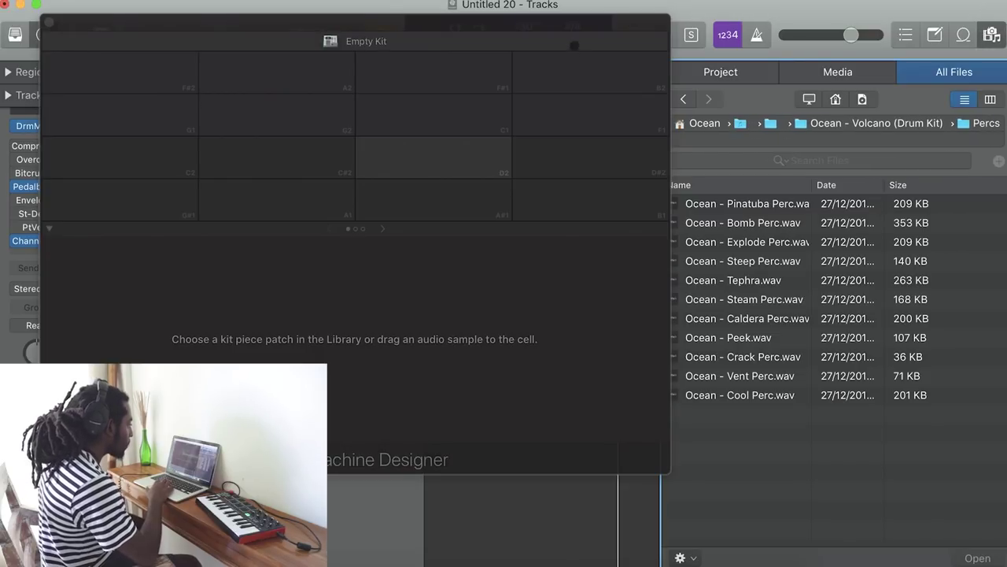
{"action": "left_click_drag", "start_coordinate": [573, 36], "coordinate": [554, 38]}
{"action": "left_click", "coordinate": [720, 180]}
{"action": "left_click", "coordinate": [685, 98]}
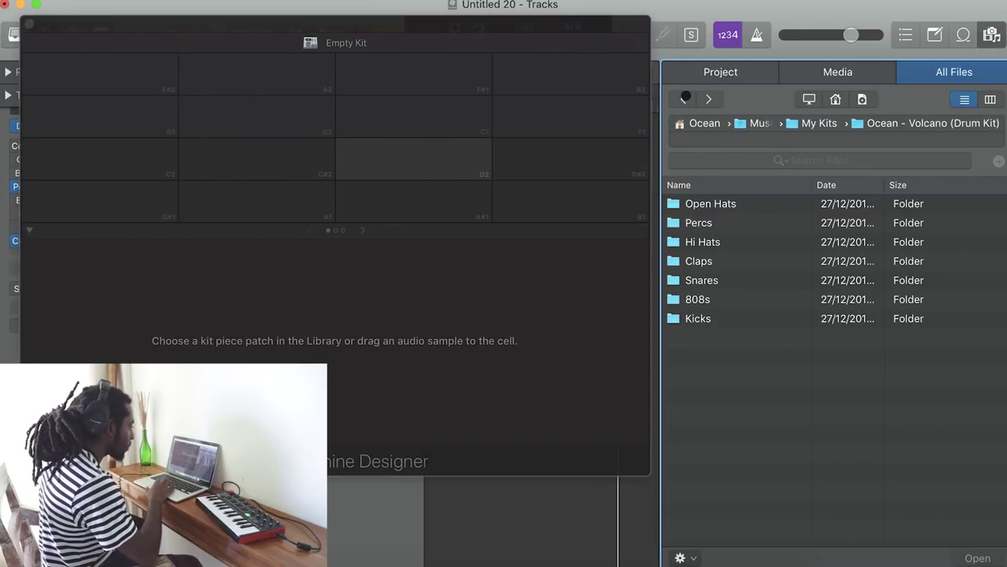
{"action": "double_click", "coordinate": [699, 262]}
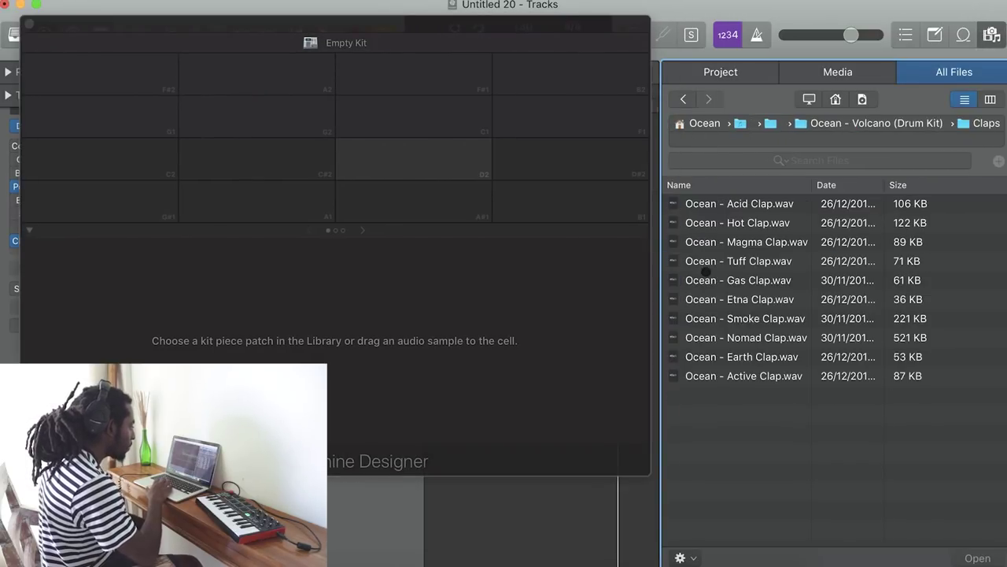
Try Ocean - Earth Clap and Ocean - Active Clap as the sample on pad A1.
{"action": "left_click", "coordinate": [770, 351]}
{"action": "left_click_drag", "start_coordinate": [776, 361], "coordinate": [288, 208]}
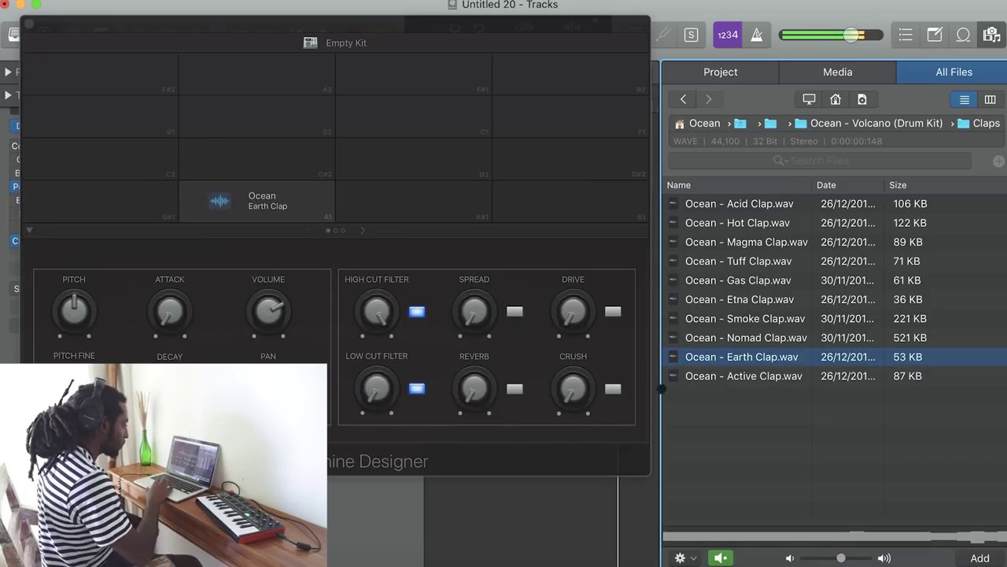
{"action": "left_click", "coordinate": [711, 378]}
{"action": "left_click_drag", "start_coordinate": [711, 378], "coordinate": [242, 214]}
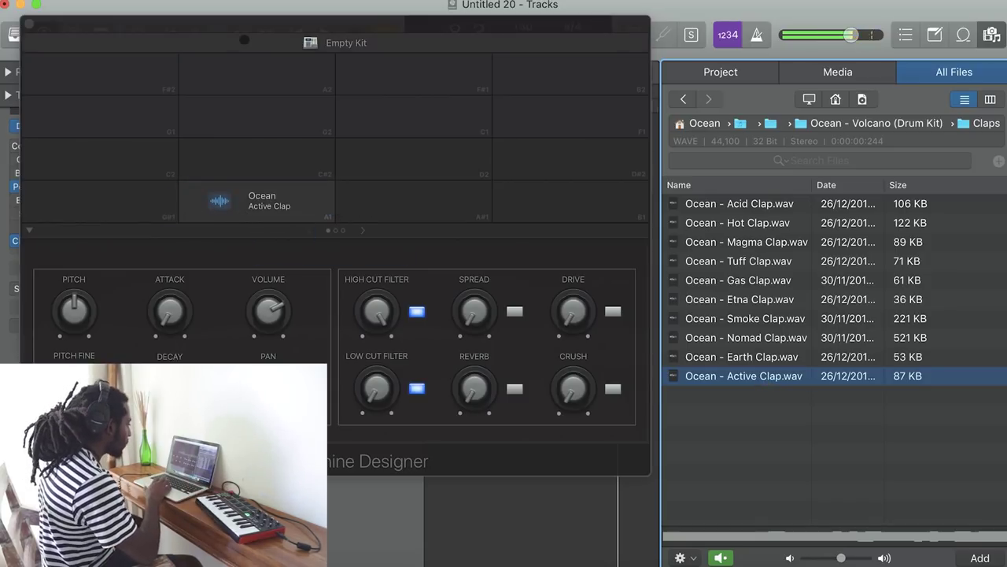
Lower pad A1's volume and replace its sample with Ocean - Loggerhead Clap from the Ocean - Atlantic drum kit.
{"action": "left_click_drag", "start_coordinate": [269, 305], "coordinate": [269, 308]}
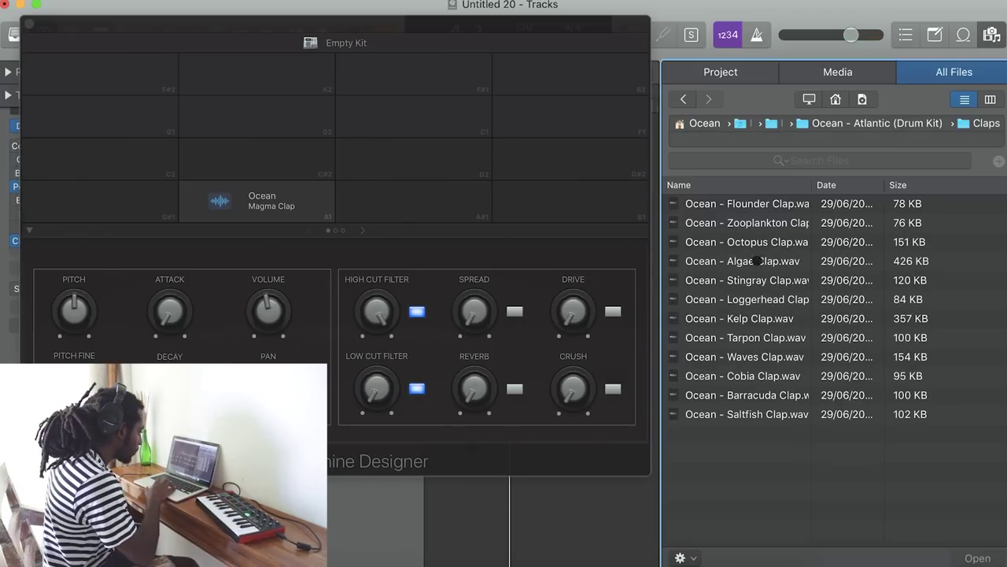
{"action": "left_click", "coordinate": [778, 260]}
{"action": "left_click", "coordinate": [771, 280]}
{"action": "left_click", "coordinate": [773, 299]}
{"action": "left_click", "coordinate": [773, 309]}
{"action": "left_click", "coordinate": [769, 304]}
{"action": "left_click_drag", "start_coordinate": [770, 304], "coordinate": [266, 205]}
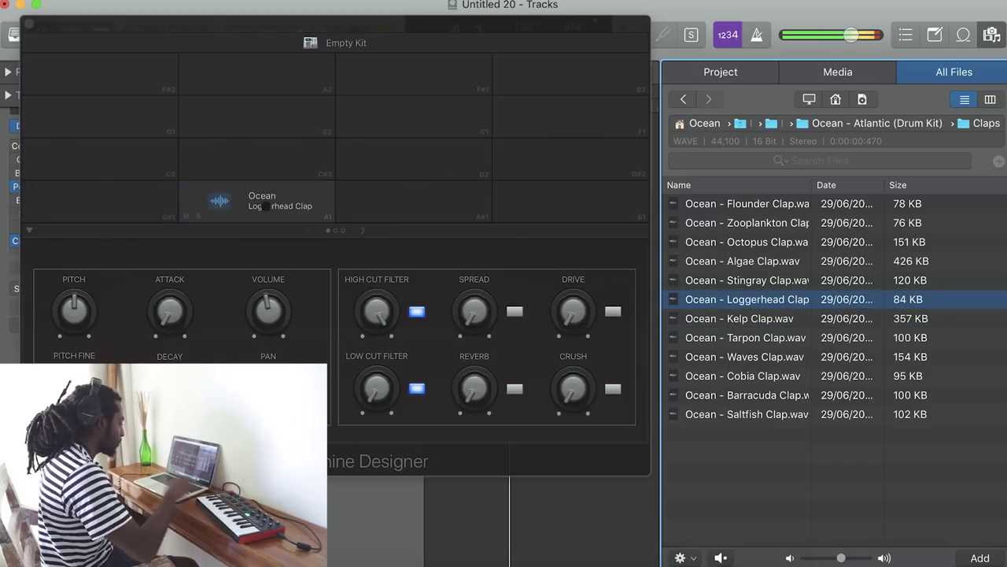
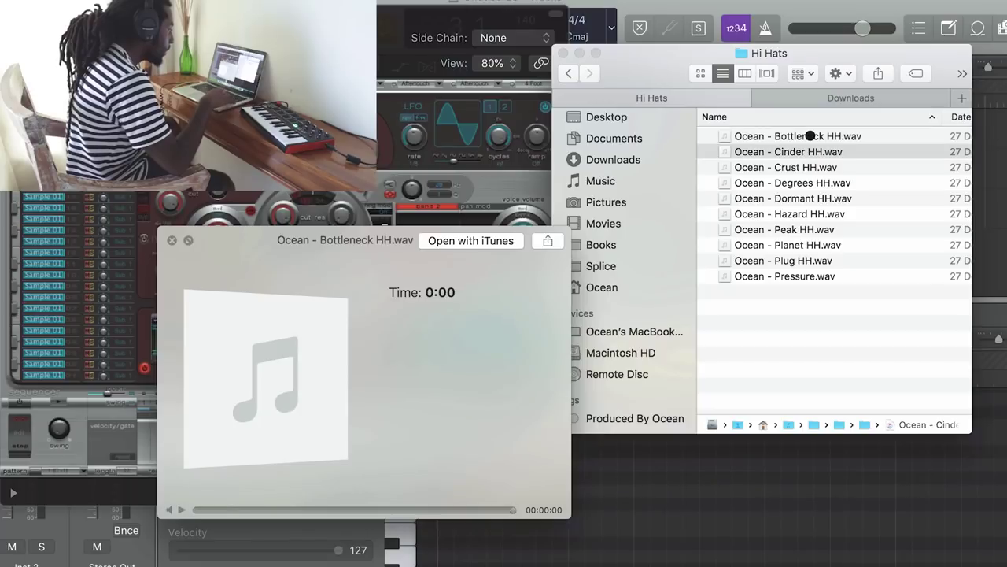
Preview the samples in Finder's Hi Hats folder and load Ocean - Crust HH.wav into Ultrabeat's sample oscillator.
{"action": "key", "text": "Down"}
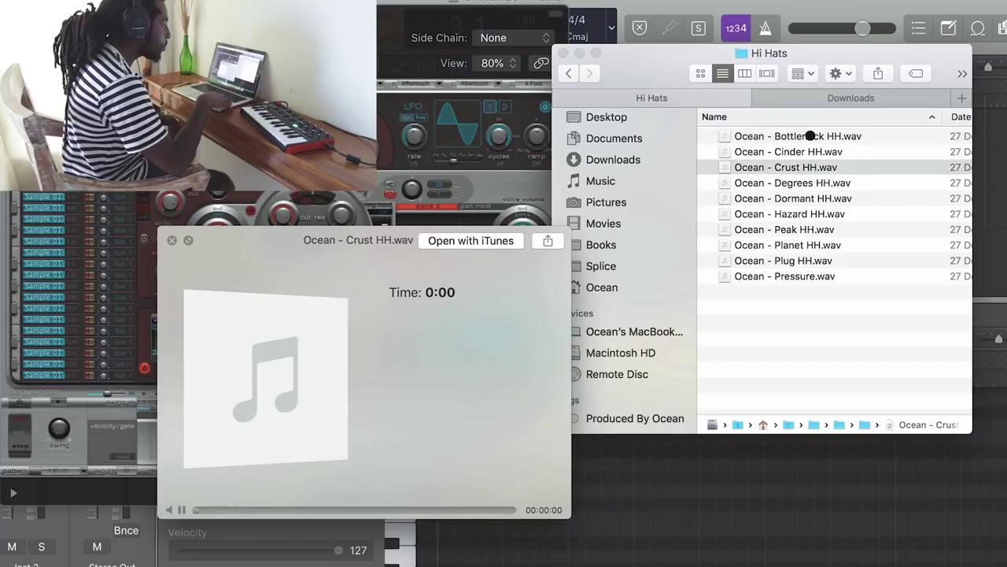
{"action": "key", "text": "Down"}
{"action": "left_click", "coordinate": [797, 166]}
{"action": "key", "text": "space"}
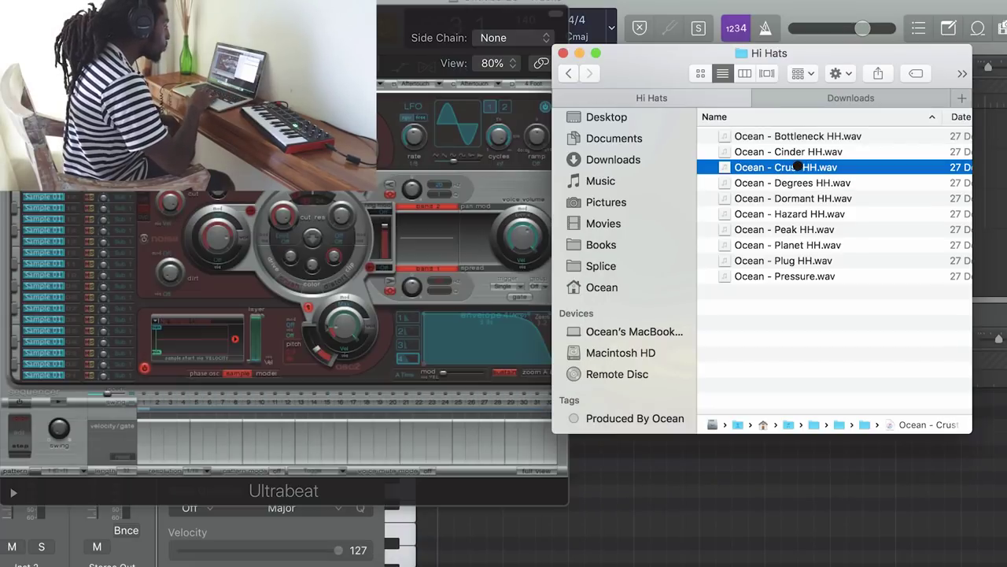
{"action": "left_click_drag", "start_coordinate": [356, 277], "coordinate": [238, 340]}
Activate all 32 steps of Ultrabeat's sequencer pattern and close the instrument and Finder windows.
{"action": "left_click_drag", "start_coordinate": [141, 399], "coordinate": [684, 410]}
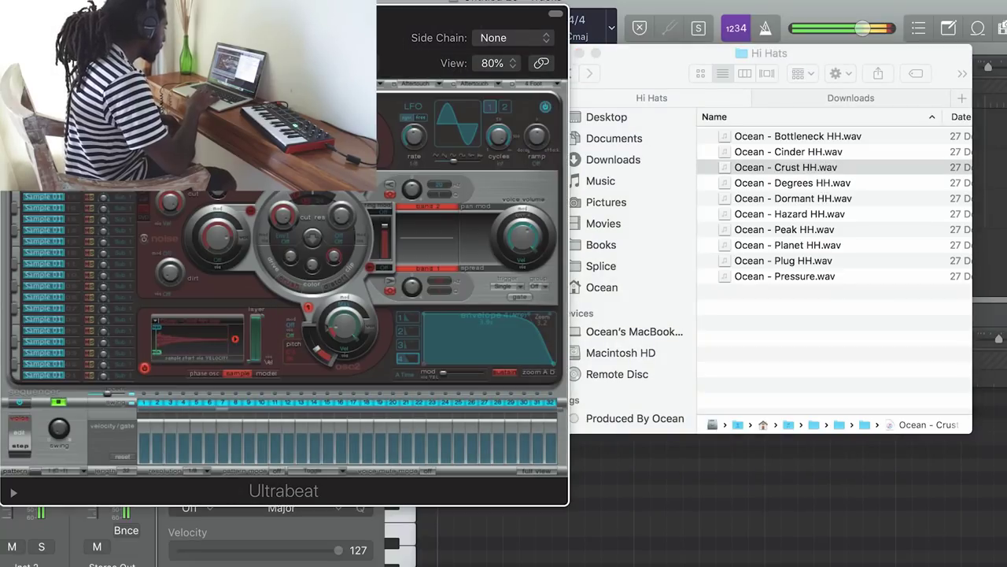
{"action": "left_click_drag", "start_coordinate": [236, 11], "coordinate": [268, 12]}
{"action": "key", "text": "super+Tab"}
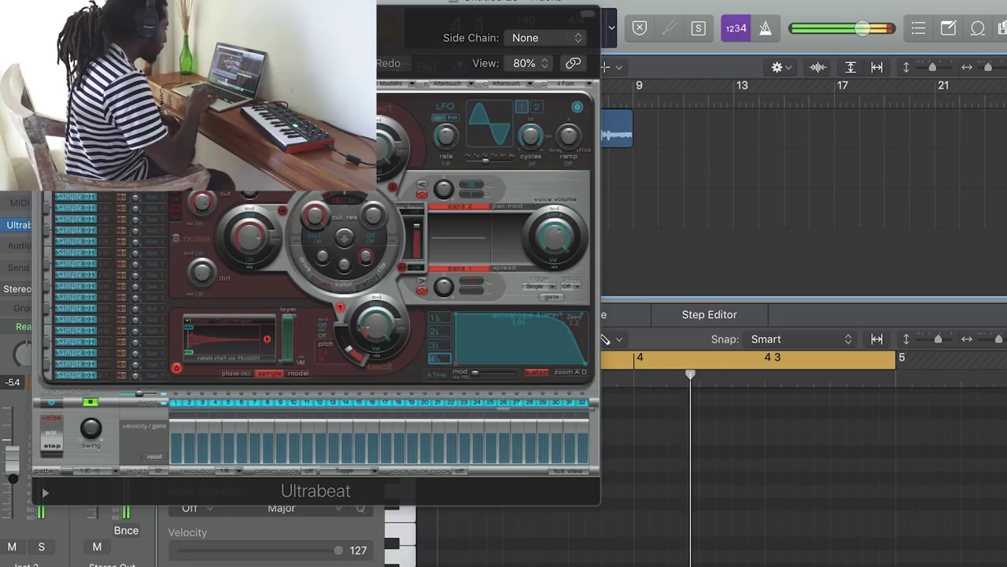
{"action": "key", "text": "super+w"}
Split hi-hat notes in bars 1 and 2 of the Ultrabeat region into shorter notes for rolls and play the result.
{"action": "left_click", "coordinate": [499, 422]}
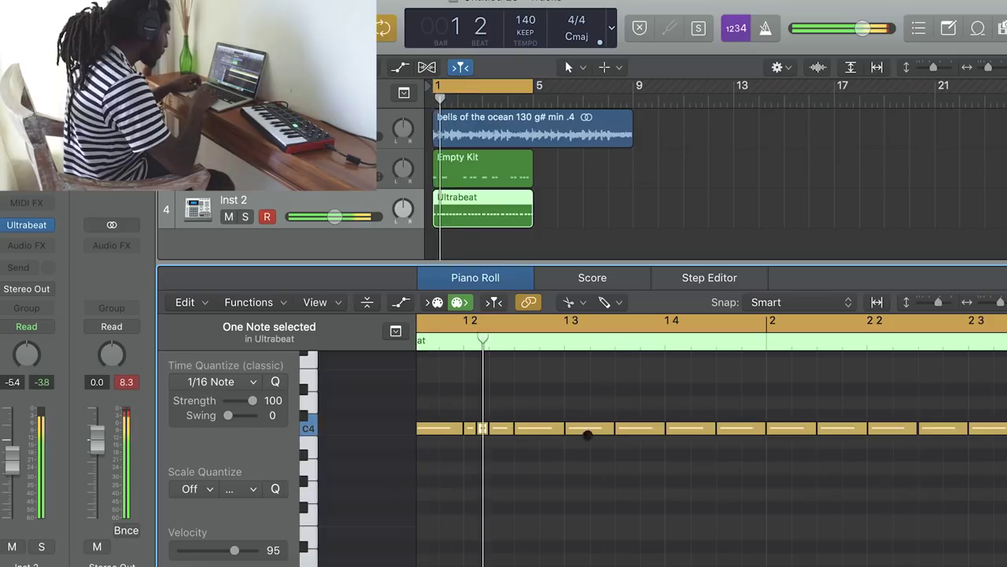
{"action": "left_click_drag", "start_coordinate": [762, 423], "coordinate": [764, 422]}
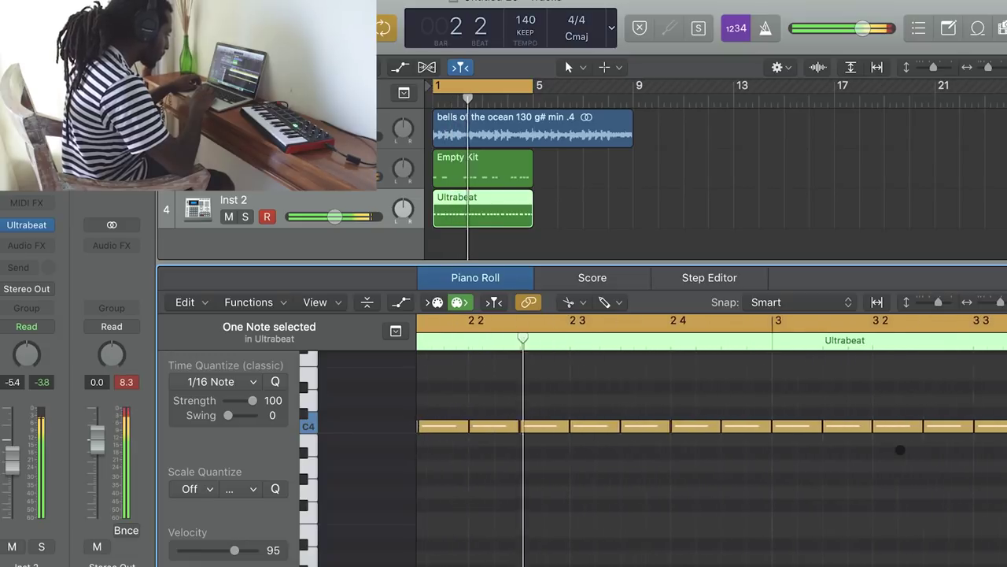
{"action": "key", "text": "space"}
{"action": "left_click_drag", "start_coordinate": [662, 427], "coordinate": [663, 427]}
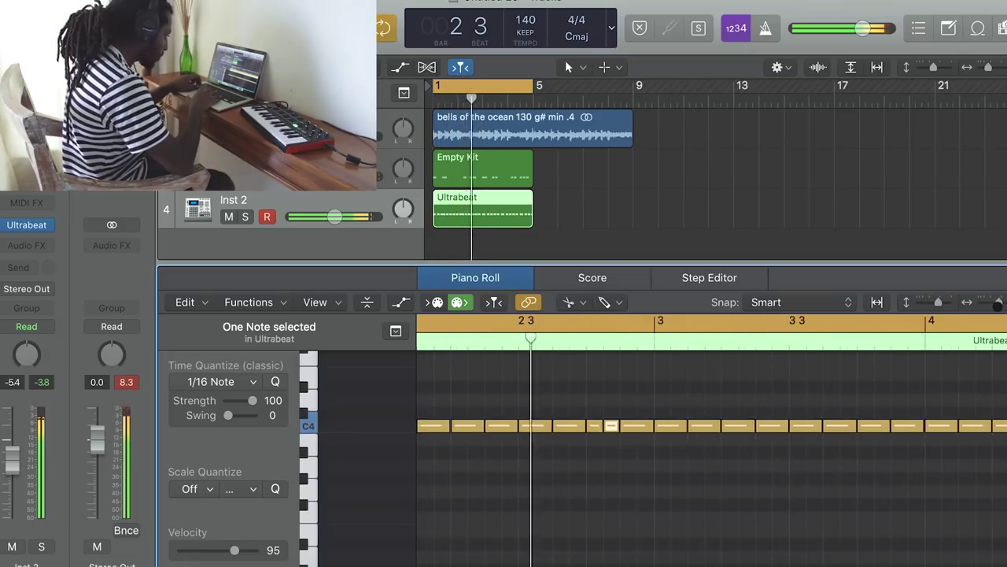
{"action": "left_click", "coordinate": [876, 448]}
{"action": "key", "text": "space"}
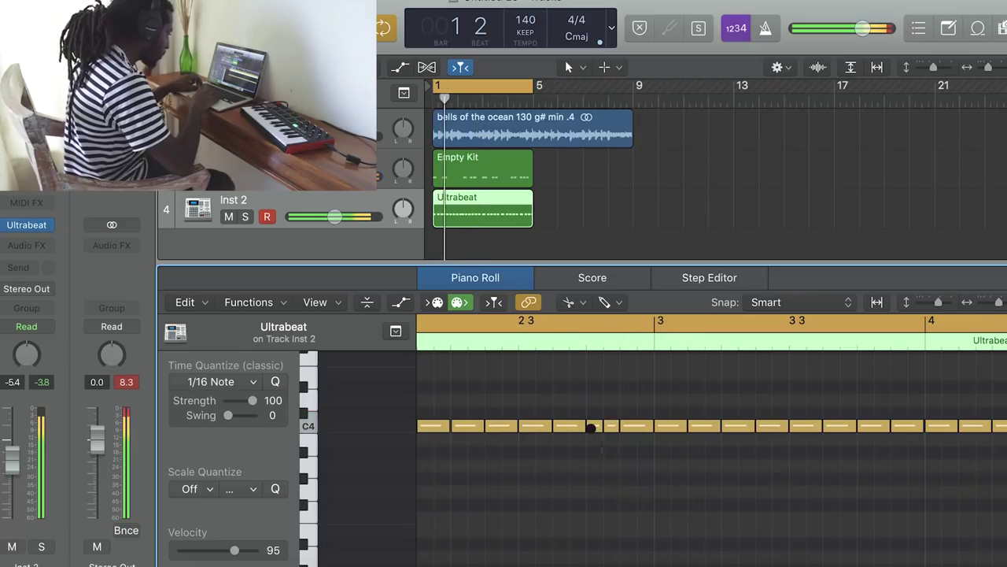
Split further hi-hat notes in bars 2, 3 and 4 of the Ultrabeat region into shorter notes for rolls.
{"action": "left_click_drag", "start_coordinate": [594, 426], "coordinate": [594, 426]}
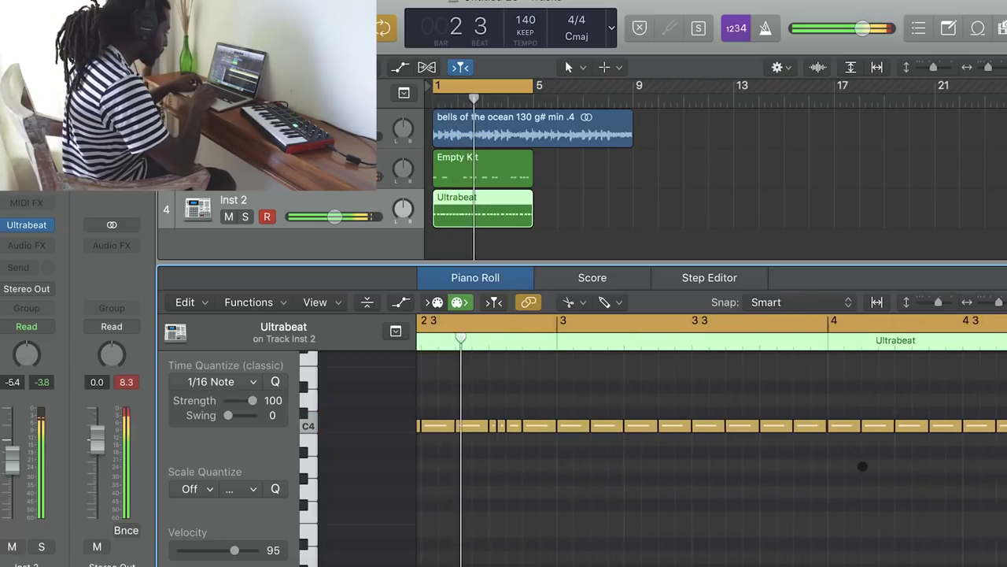
{"action": "left_click_drag", "start_coordinate": [691, 423], "coordinate": [697, 423]}
{"action": "left_click", "coordinate": [701, 426]}
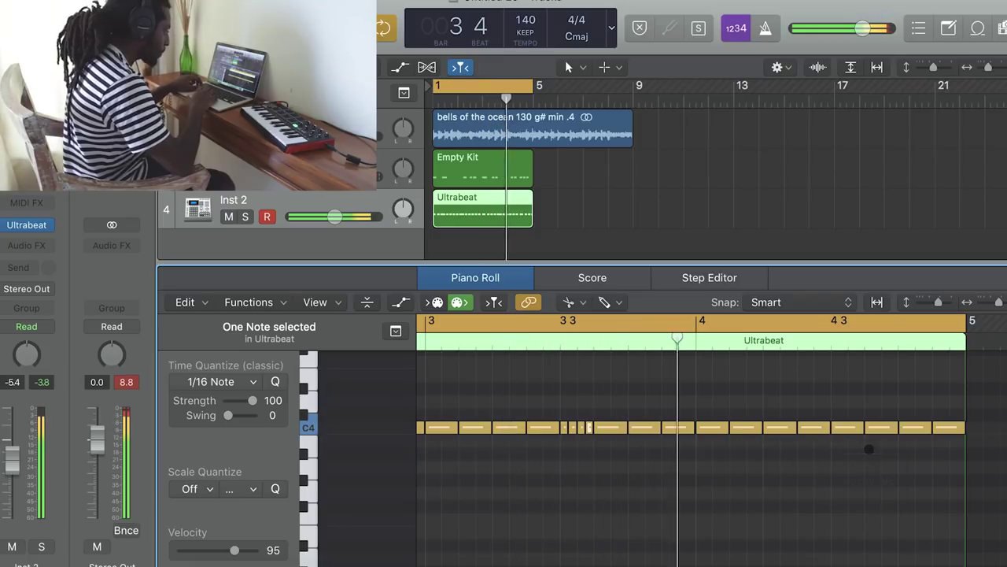
{"action": "left_click", "coordinate": [880, 426]}
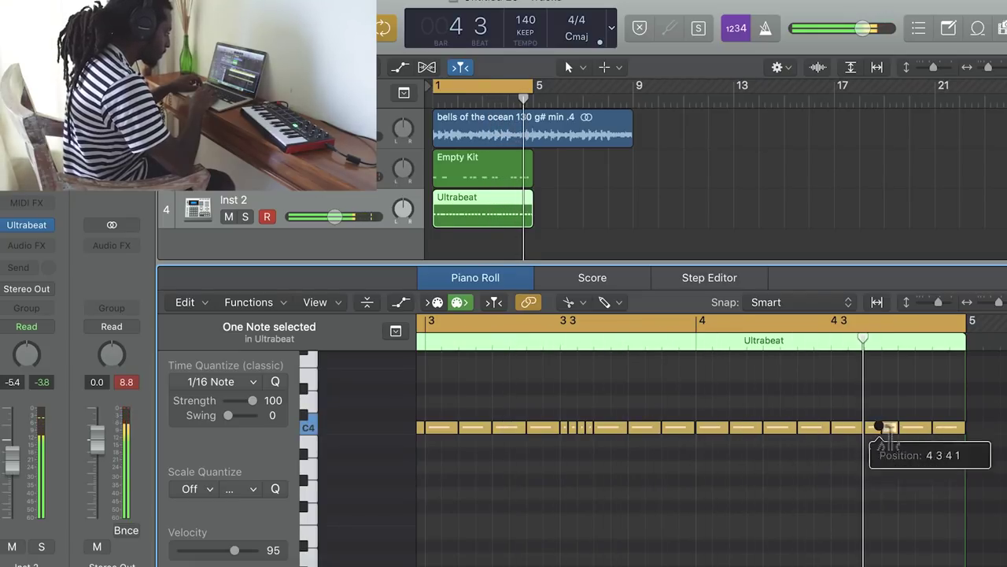
{"action": "left_click", "coordinate": [873, 425]}
Move the four hi-hat notes in the second half of bar 1 down two semitones and play the result.
{"action": "key", "text": "Return"}
{"action": "key", "text": "t"}
{"action": "key", "text": "t"}
{"action": "left_click_drag", "start_coordinate": [696, 437], "coordinate": [571, 453]}
{"action": "key", "text": "space"}
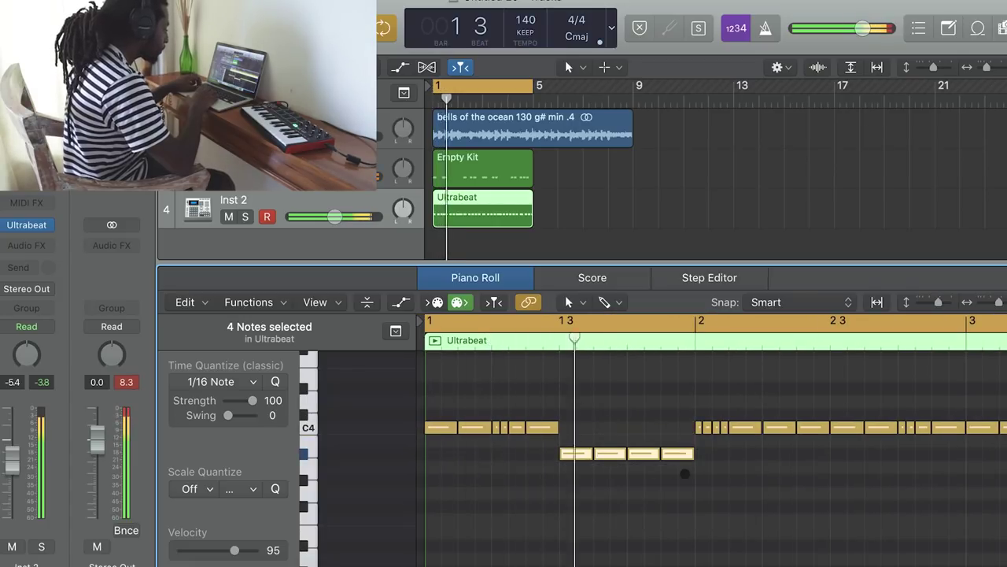
{"action": "left_click", "coordinate": [628, 489]}
{"action": "left_click_drag", "start_coordinate": [628, 488], "coordinate": [572, 425]}
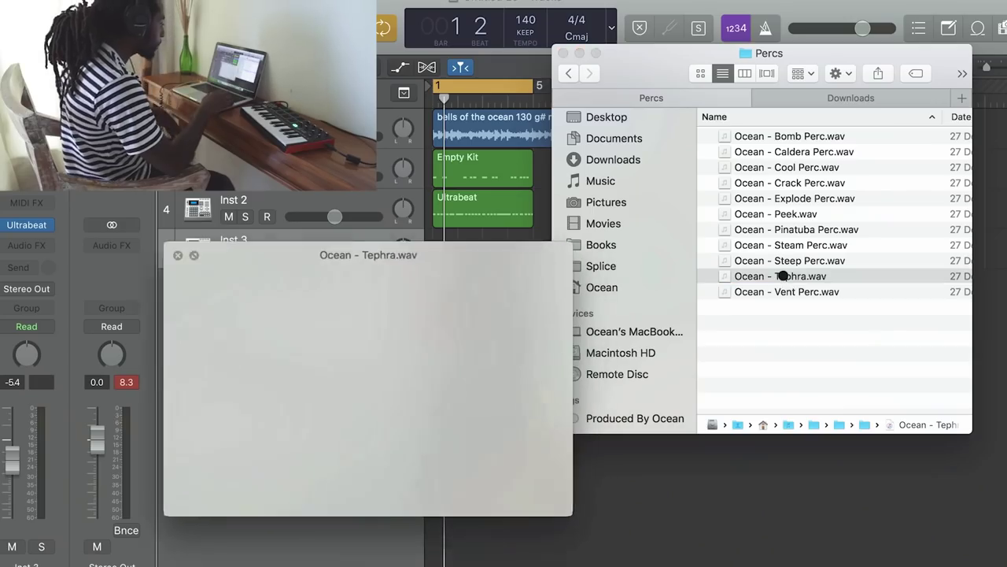
Preview the percussion samples in Finder's Percs folder, going up the list from Ocean - Tephra.wav.
{"action": "key", "text": "Up"}
{"action": "key", "text": "Up"}
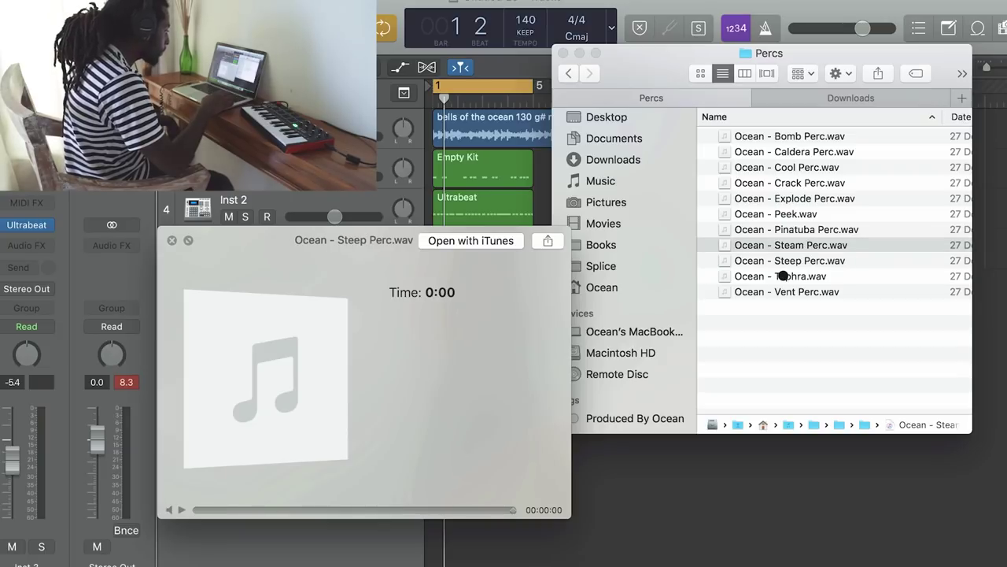
{"action": "key", "text": "Up"}
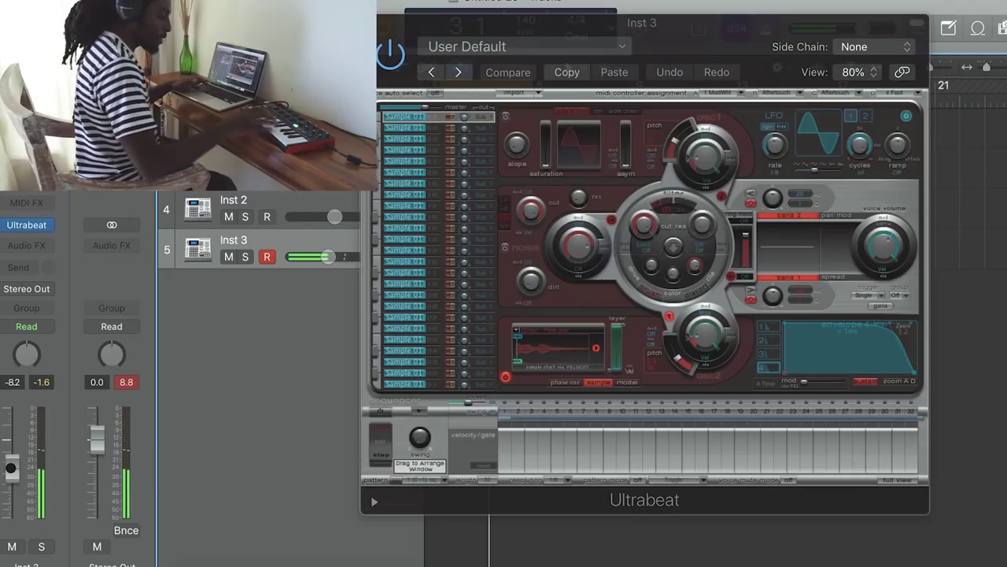
Insert the Echo delay effect on the Inst 3 track and set its note value to 1/8.
{"action": "left_click", "coordinate": [25, 265]}
{"action": "left_click", "coordinate": [26, 245]}
{"action": "left_click", "coordinate": [26, 245]}
{"action": "mouse_move", "coordinate": [82, 505]}
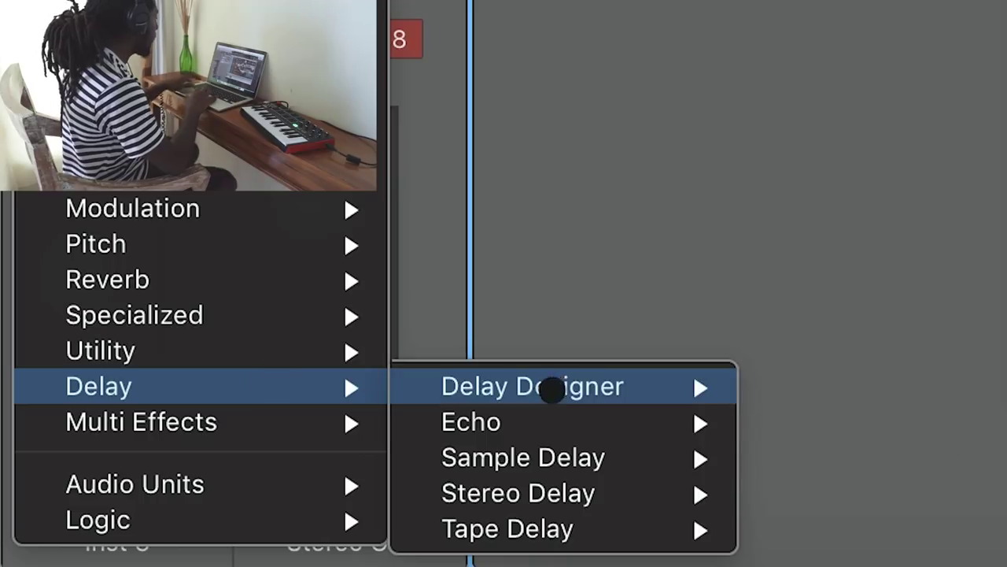
{"action": "mouse_move", "coordinate": [589, 423]}
{"action": "left_click", "coordinate": [787, 423]}
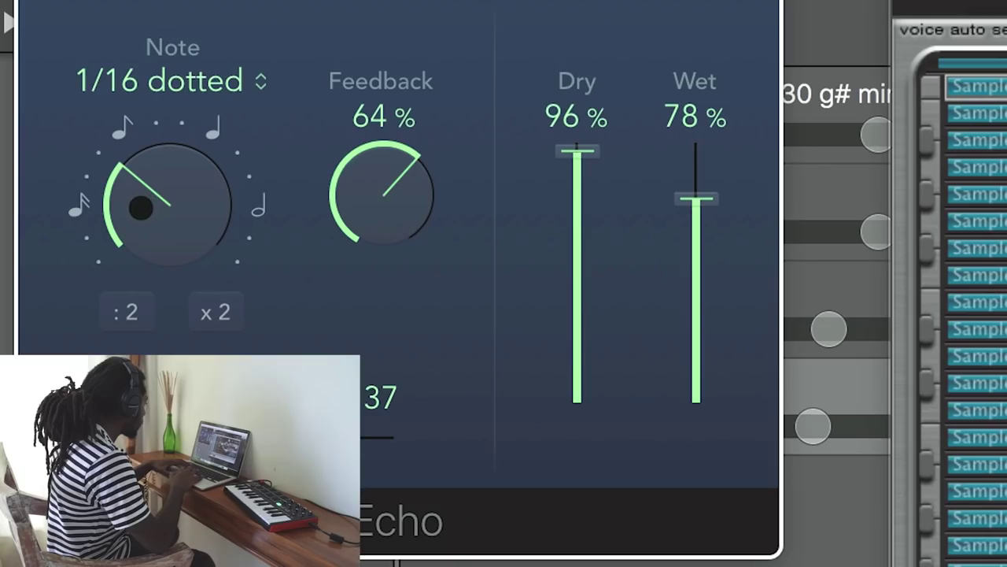
{"action": "left_click_drag", "start_coordinate": [89, 311], "coordinate": [172, 25]}
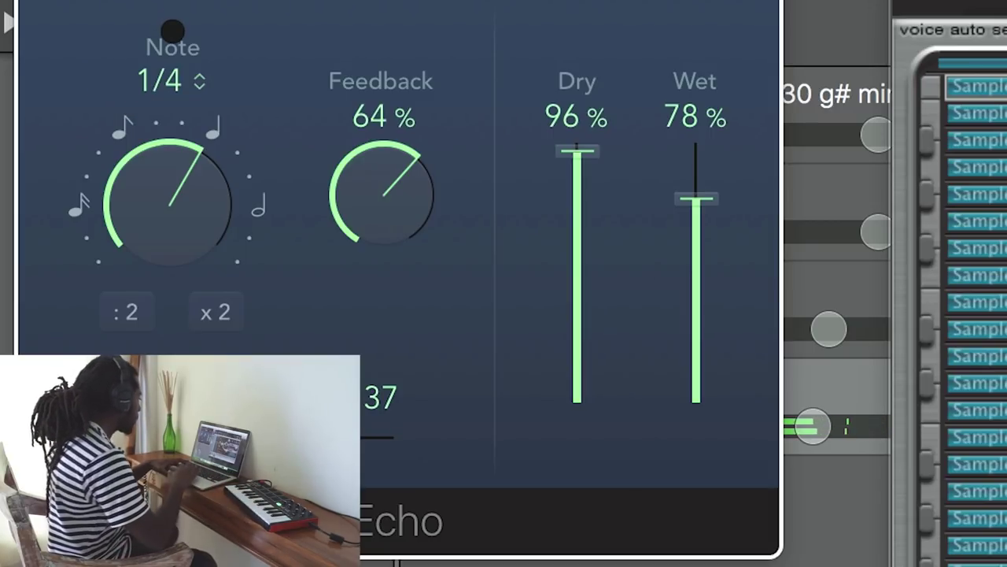
{"action": "left_click_drag", "start_coordinate": [168, 139], "coordinate": [117, 250]}
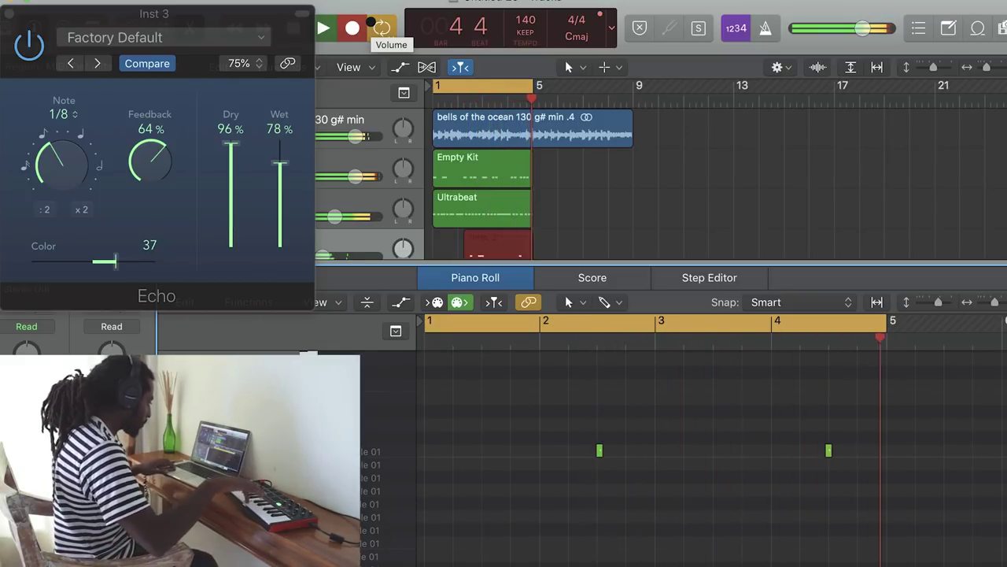
Stop the Inst 3 recording, close Echo and line up both recorded notes with the grid.
{"action": "key", "text": "space"}
{"action": "key", "text": "super+w"}
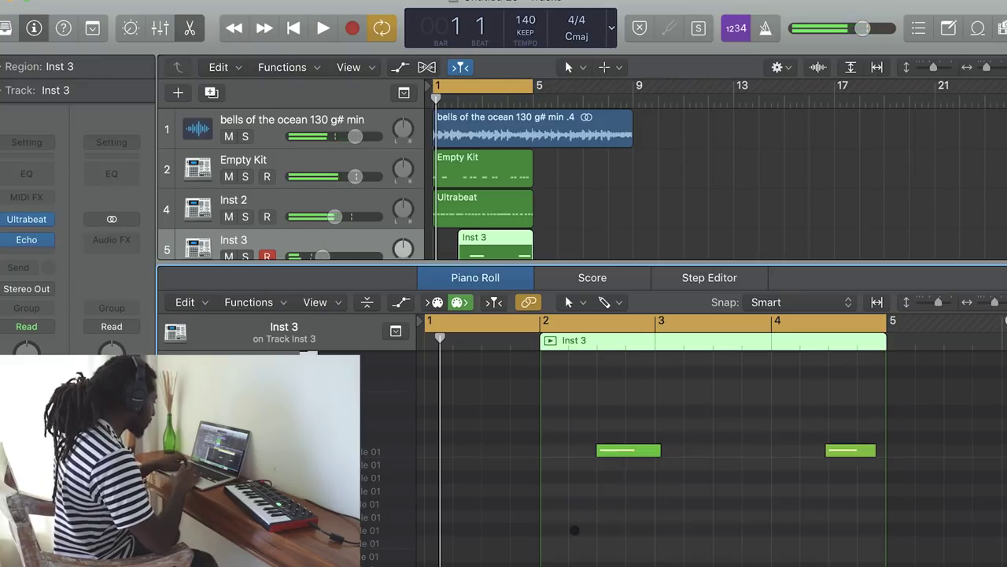
{"action": "key", "text": "super+a"}
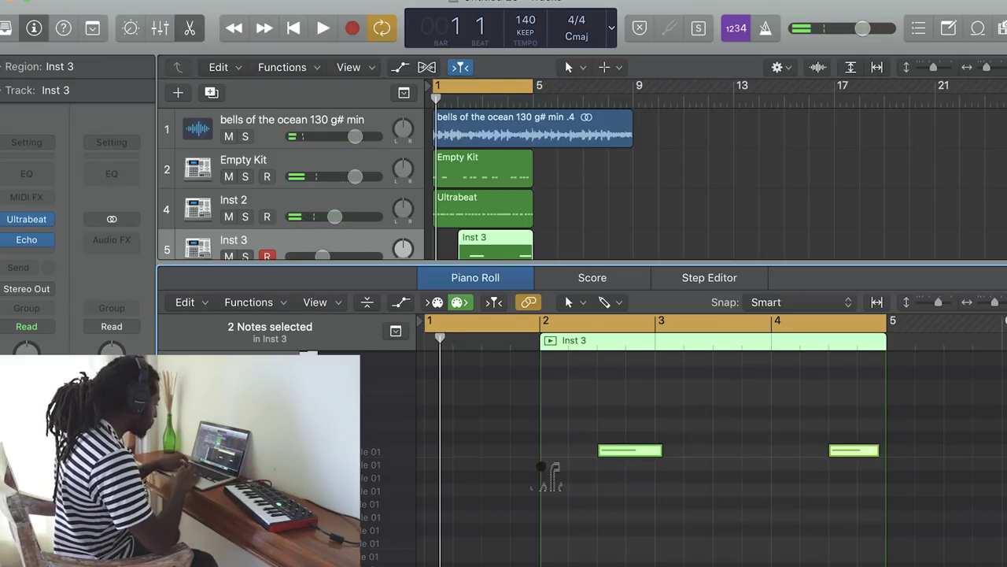
Add the Inst 4 track with the Ocean - Pelican OH.wav sample and record an open-hat part from bar 1.
{"action": "key", "text": "super+d"}
{"action": "key", "text": "p"}
{"action": "key", "text": "f"}
{"action": "key", "text": "r"}
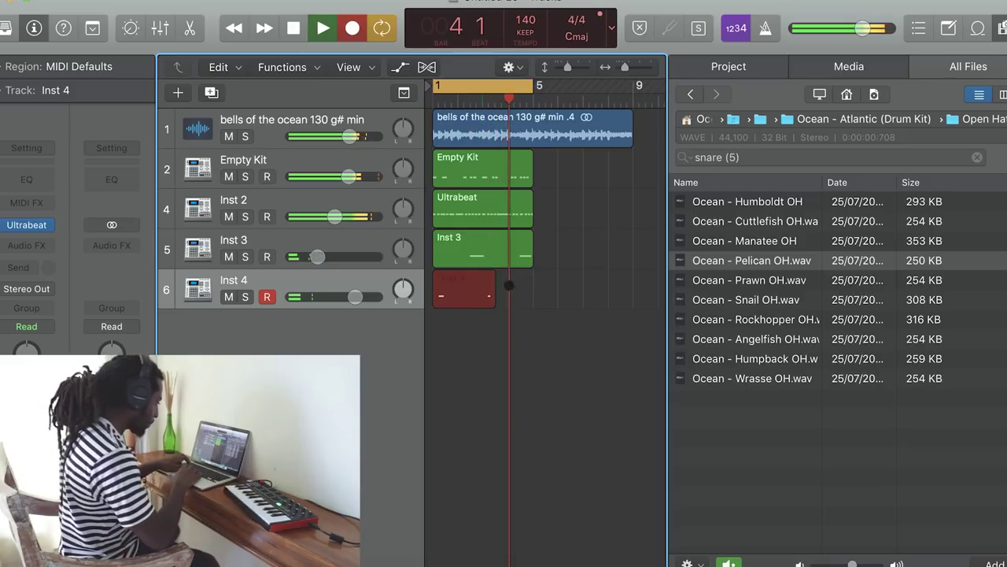
{"action": "key", "text": "space"}
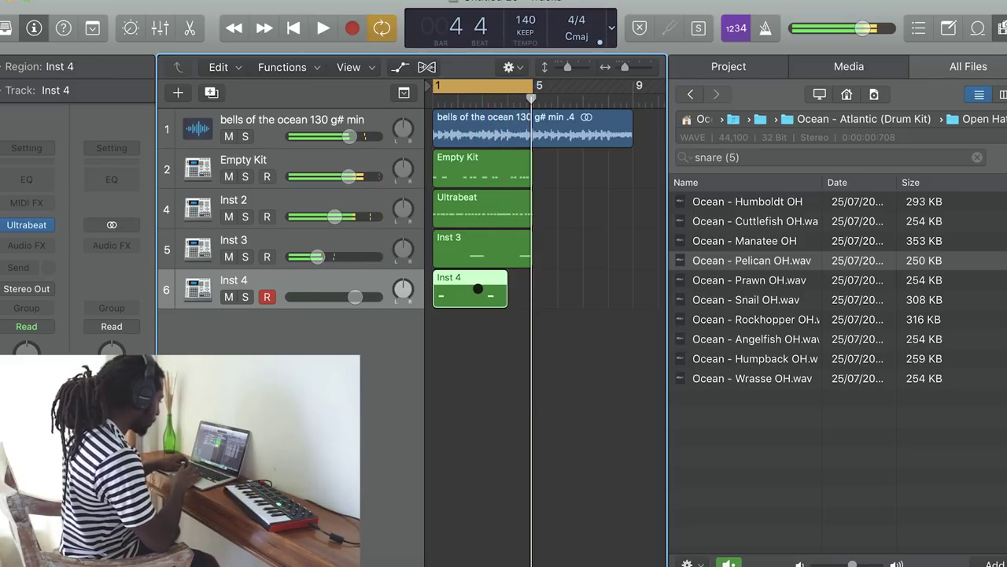
Record a percussion part on the Inst 5 track using Ocean - Bioko Perc.wav and open it for note editing.
{"action": "key", "text": "e"}
{"action": "key", "text": "f"}
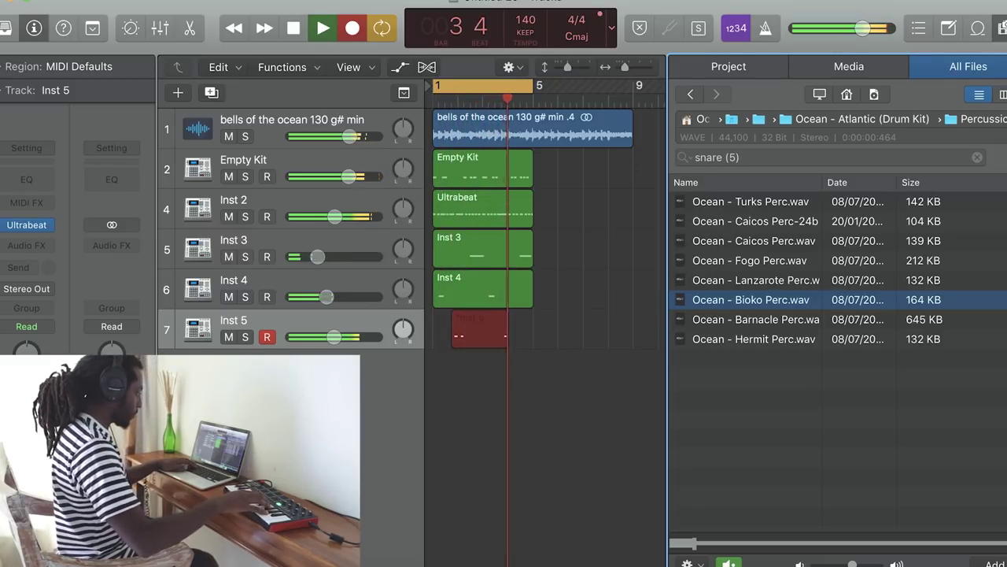
{"action": "key", "text": "space"}
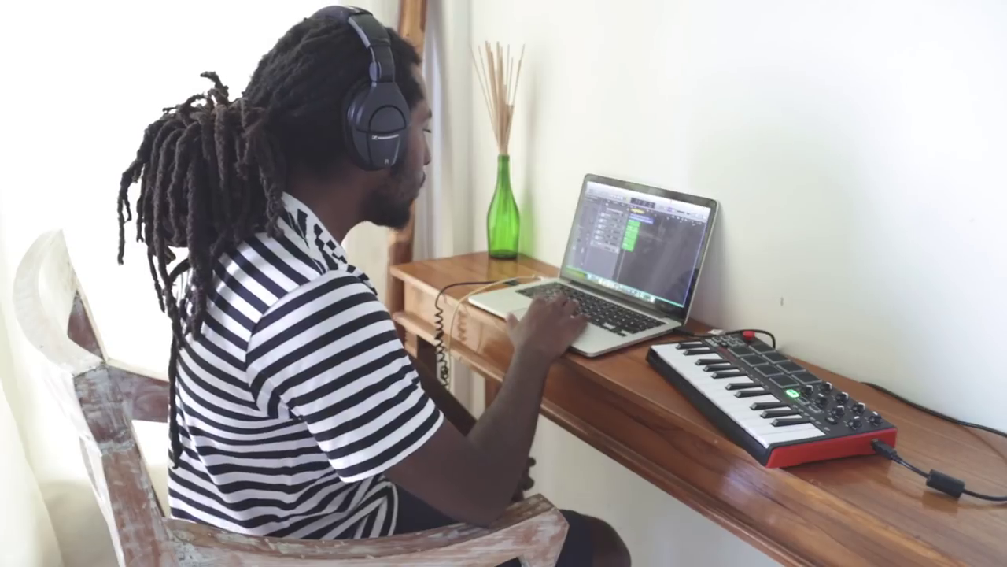
{"action": "key", "text": "e"}
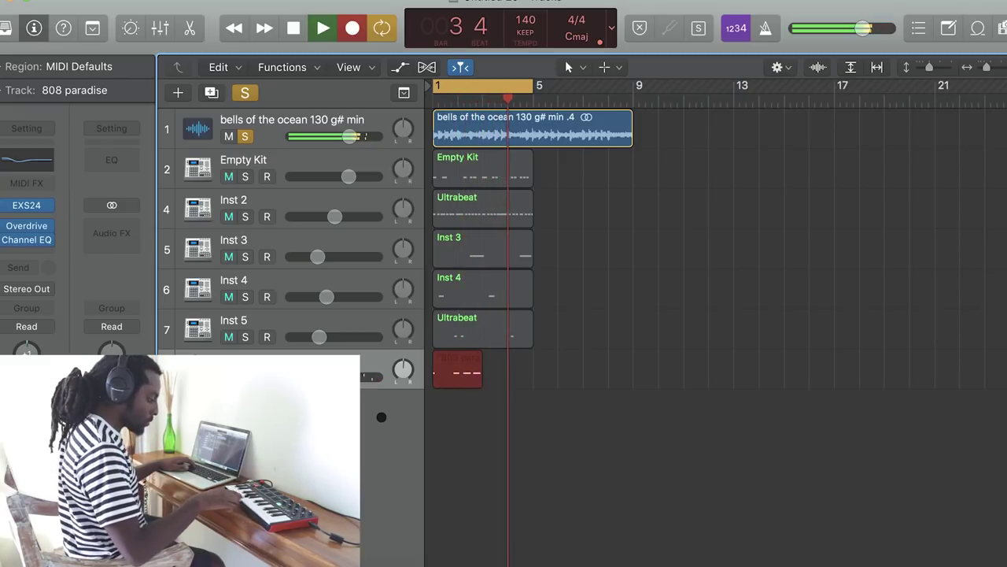
Finish recording the 808 paradise bass part, open its region and select all its notes to align them with the grid.
{"action": "key", "text": "space"}
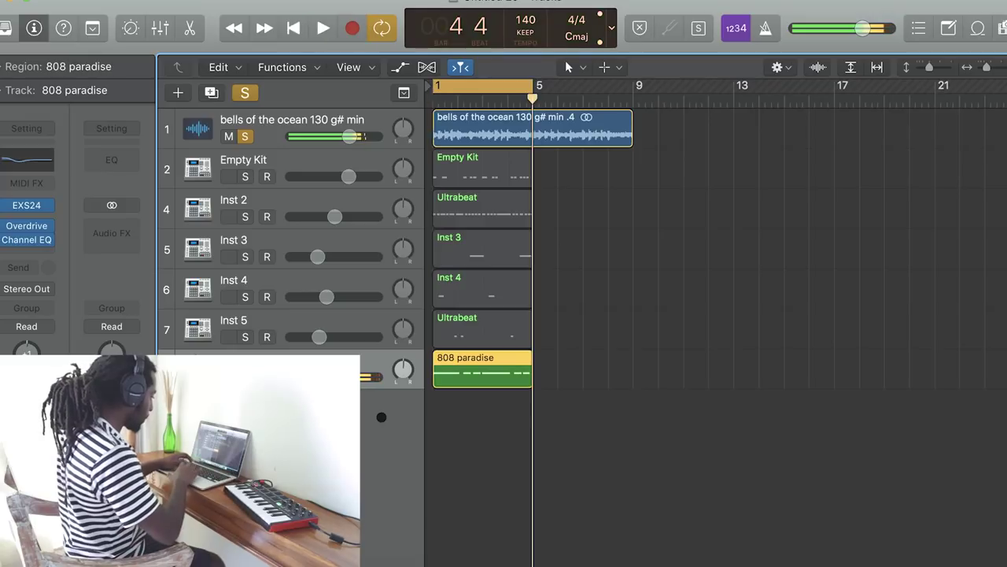
{"action": "key", "text": "Return"}
{"action": "double_click", "coordinate": [463, 379]}
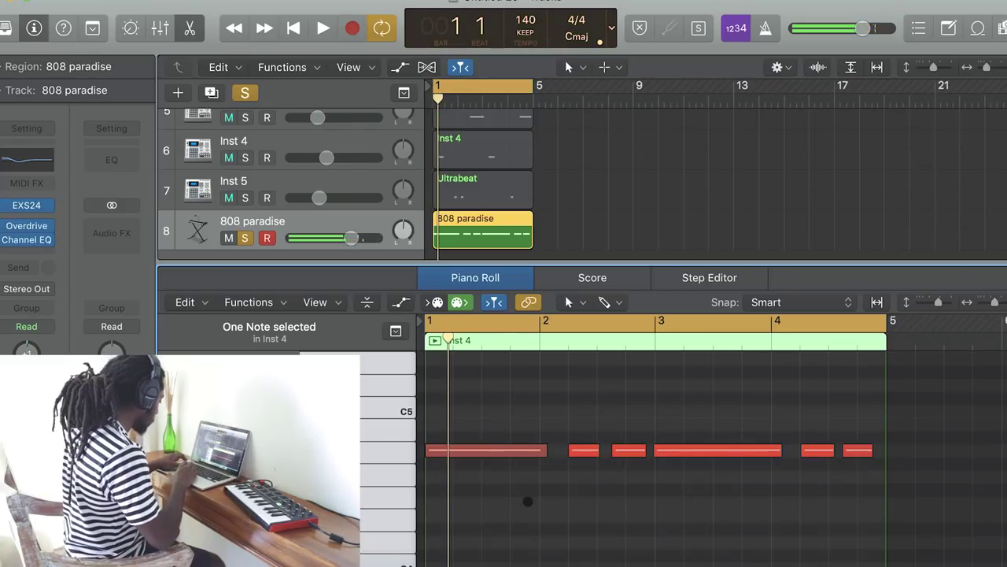
{"action": "left_click", "coordinate": [527, 501]}
{"action": "key", "text": "super+a"}
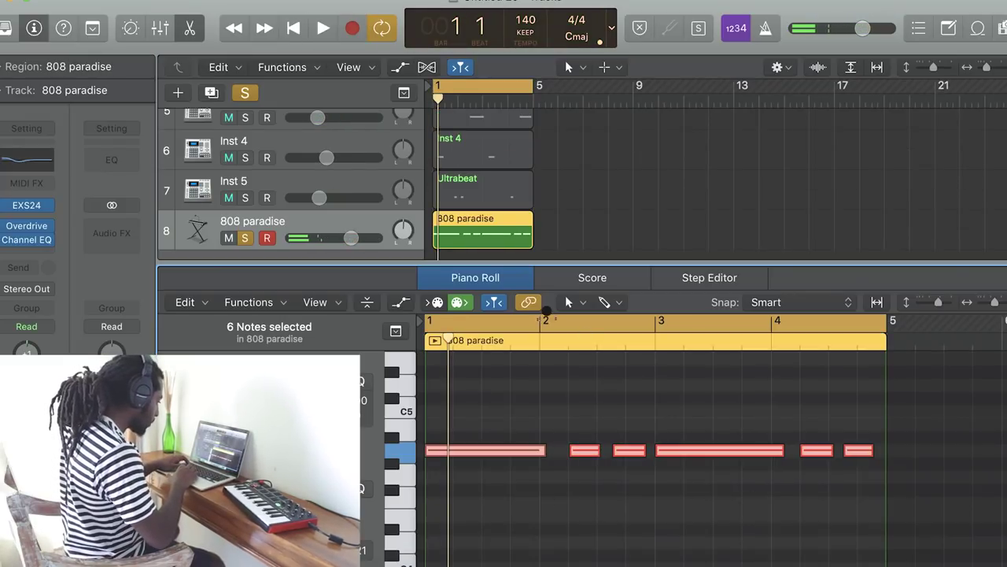
Draw a short note early in bar 2 of the 808 paradise region, raise it well above the bassline and play it.
{"action": "left_click", "coordinate": [573, 302]}
{"action": "left_click", "coordinate": [613, 345]}
{"action": "key", "text": "space"}
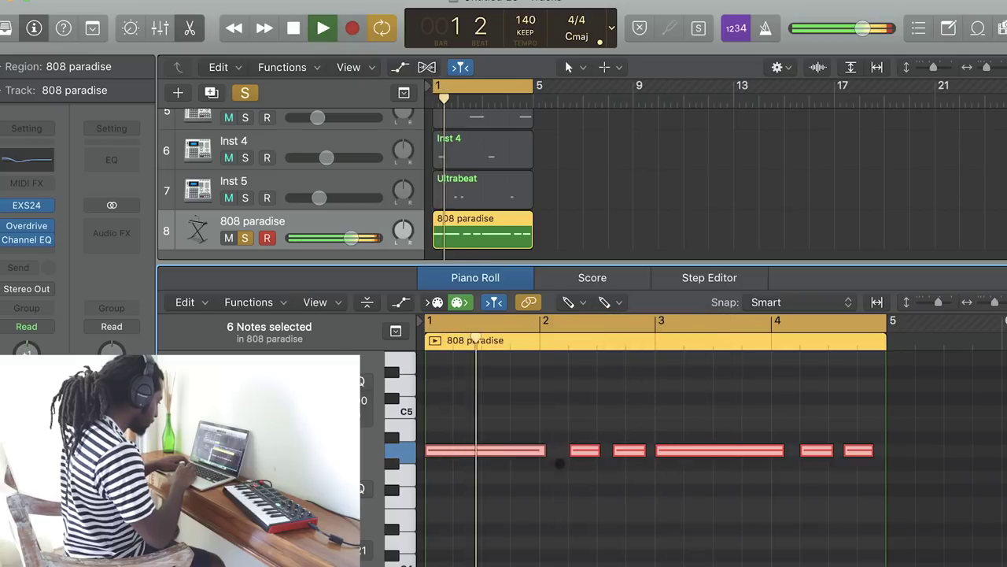
{"action": "key", "text": "space"}
{"action": "left_click", "coordinate": [556, 423]}
{"action": "left_click_drag", "start_coordinate": [569, 423], "coordinate": [568, 358]}
{"action": "key", "text": "space"}
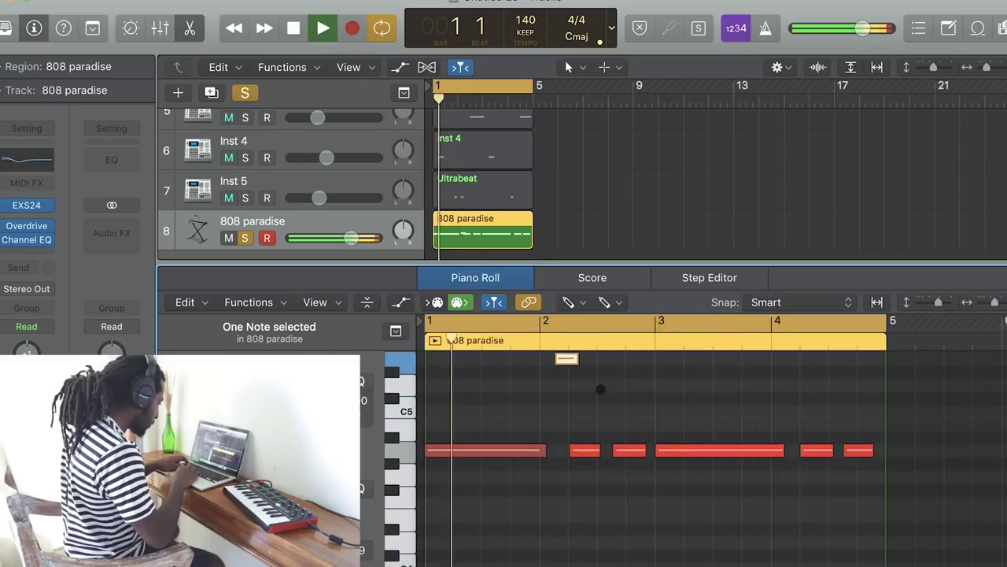
{"action": "scroll", "coordinate": [600, 389], "scroll_direction": "up", "scroll_amount": 2}
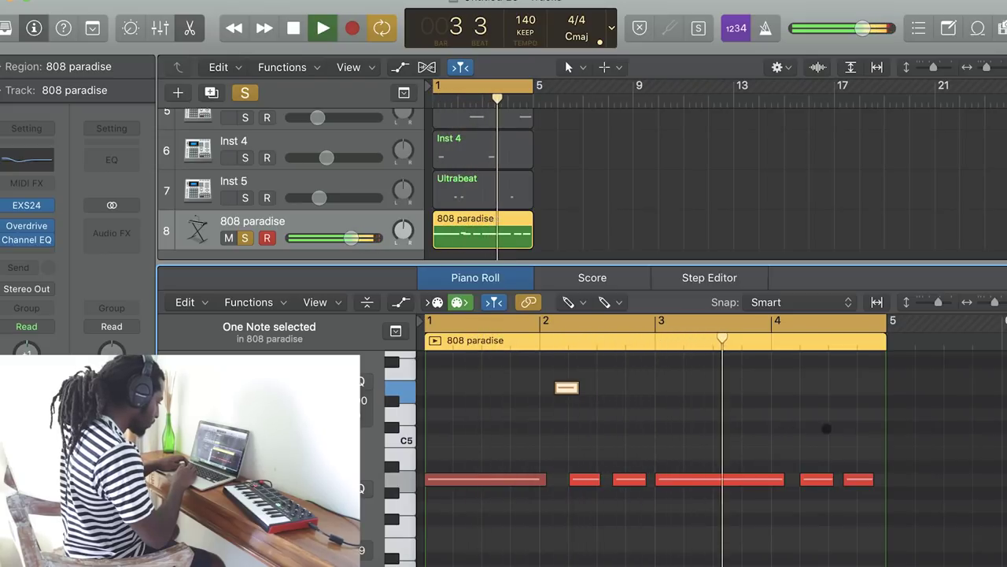
{"action": "mouse_move", "coordinate": [793, 440]}
{"action": "left_mouse_down"}
{"action": "mouse_move", "coordinate": [794, 467]}
{"action": "mouse_move", "coordinate": [795, 389]}
{"action": "mouse_move", "coordinate": [795, 466]}
{"action": "mouse_move", "coordinate": [795, 448]}
{"action": "left_mouse_up"}
{"action": "key", "text": "space"}
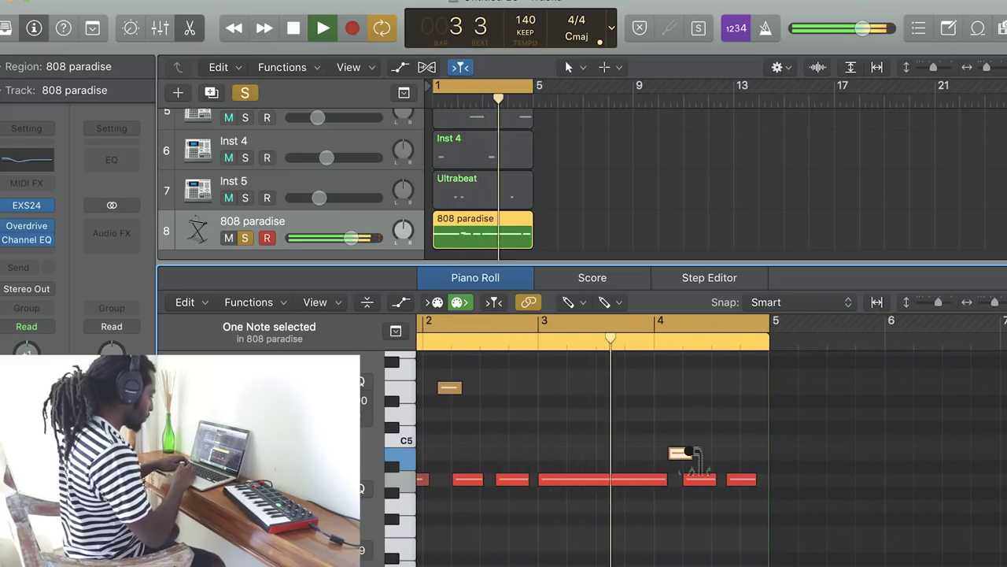
{"action": "key", "text": "Delete"}
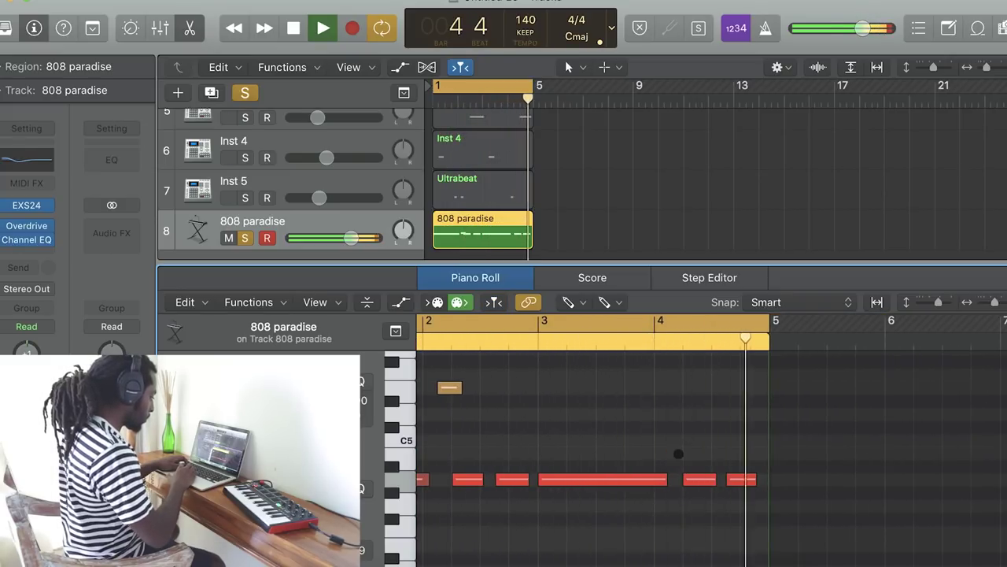
Add a C4 note at the end of bar 4, lengthen the last bass note to the bar's end, and add a high note at bar 4's start.
{"action": "mouse_move", "coordinate": [881, 511]}
{"action": "left_mouse_down"}
{"action": "mouse_move", "coordinate": [885, 482]}
{"action": "mouse_move", "coordinate": [880, 497]}
{"action": "left_mouse_up"}
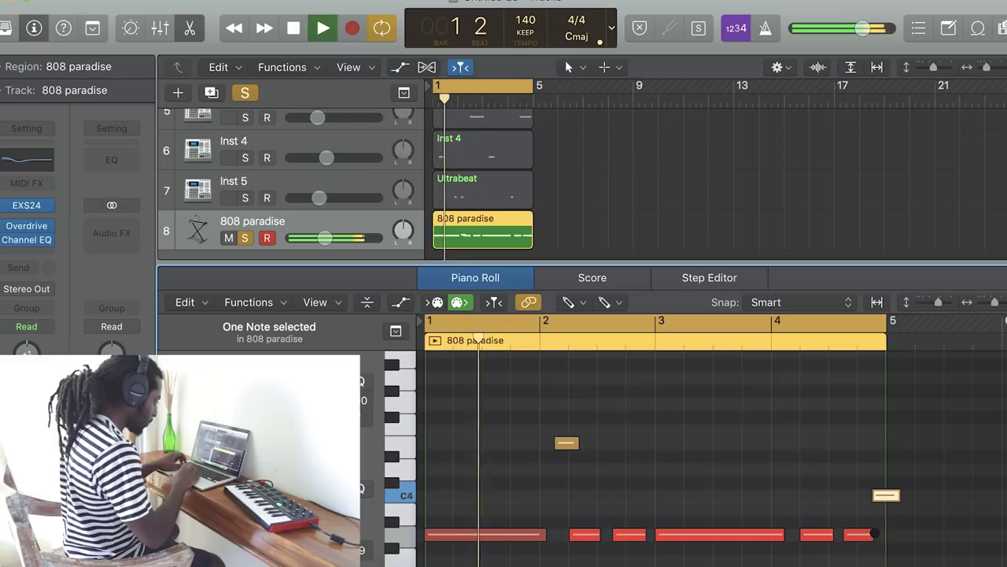
{"action": "left_click", "coordinate": [881, 539]}
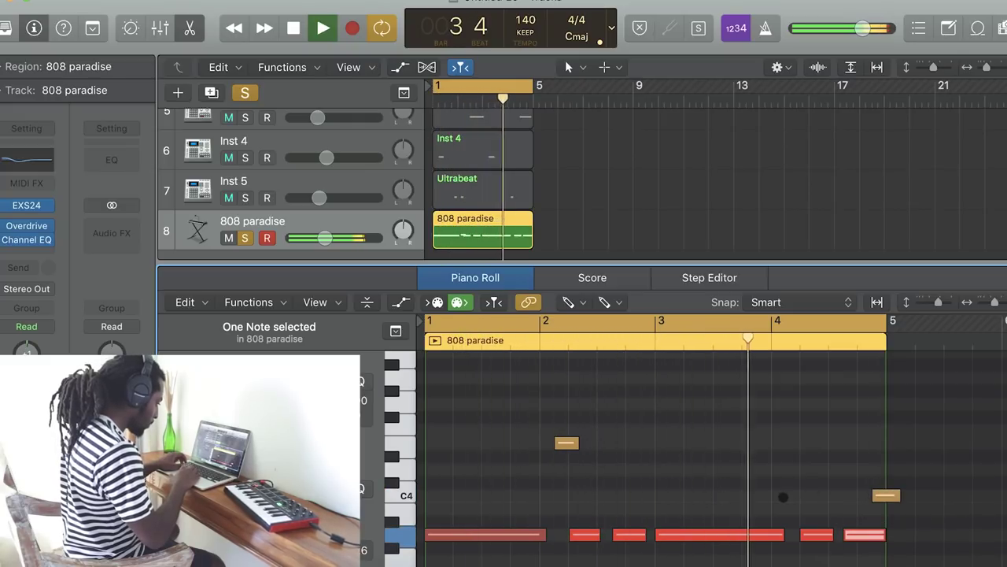
{"action": "key", "text": "space"}
{"action": "left_click", "coordinate": [794, 494]}
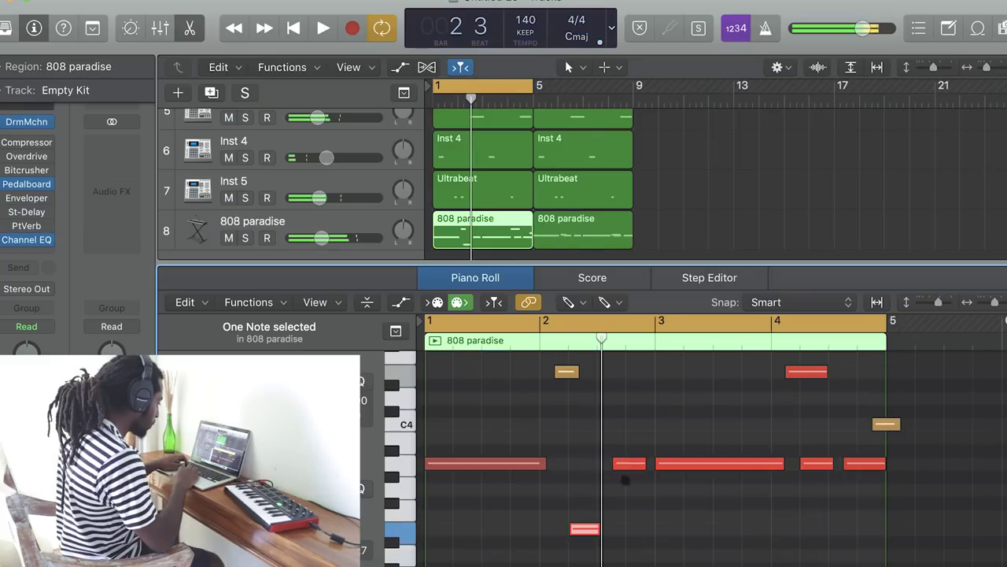
Lower the last bass note of bar 2 and the two short bass notes in bar 4 to the lowest pitch used in bar 2.
{"action": "left_click", "coordinate": [630, 526]}
{"action": "key", "text": "space"}
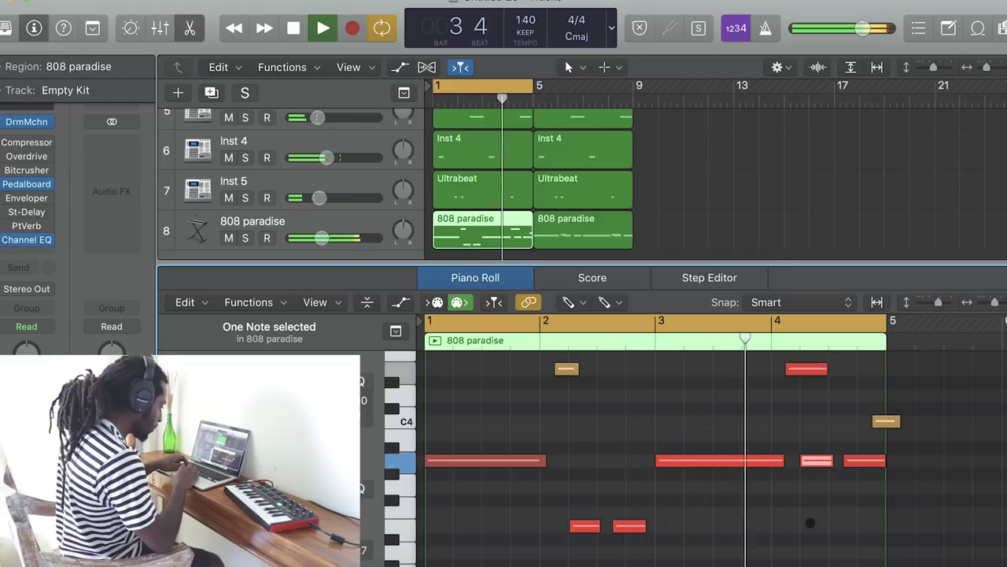
{"action": "left_click_drag", "start_coordinate": [817, 460], "coordinate": [817, 526]}
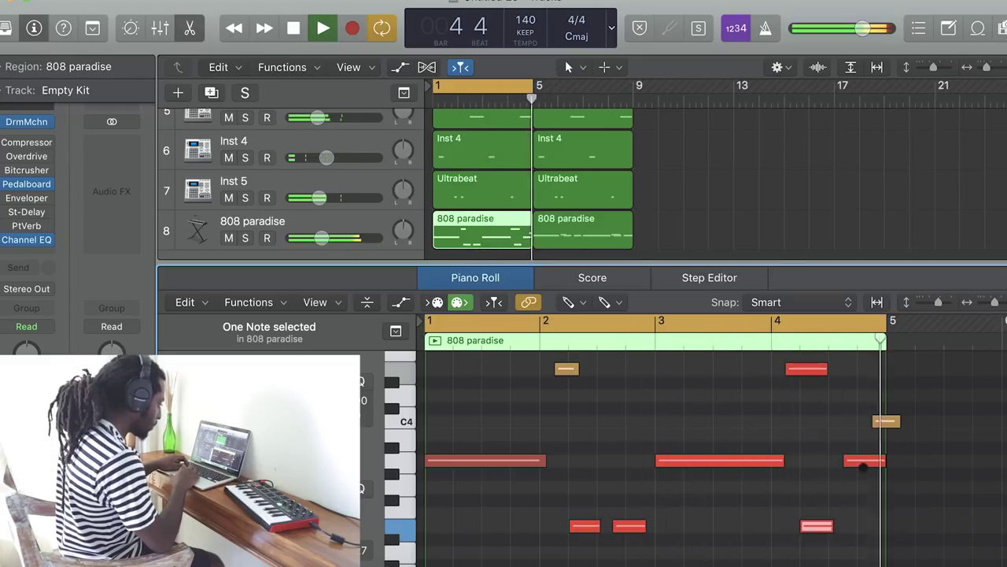
{"action": "left_click_drag", "start_coordinate": [863, 465], "coordinate": [862, 516]}
{"action": "left_click_drag", "start_coordinate": [865, 521], "coordinate": [870, 525]}
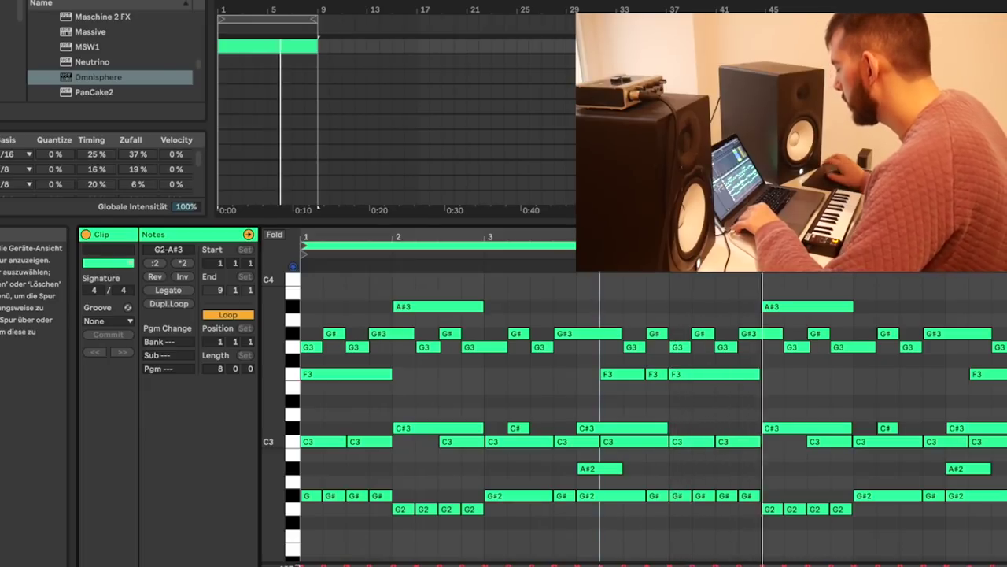
Switch to Ableton Live, record a second Omnisphere melody over the first clip and open the recorded clip's notes.
{"action": "key", "text": "XF86AudioRaiseVolume"}
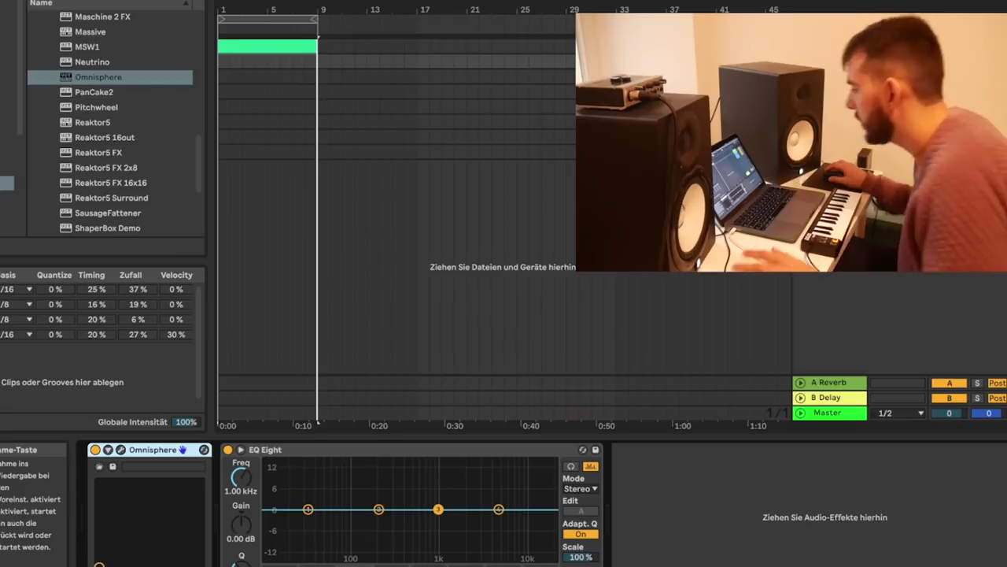
{"action": "key", "text": "F9"}
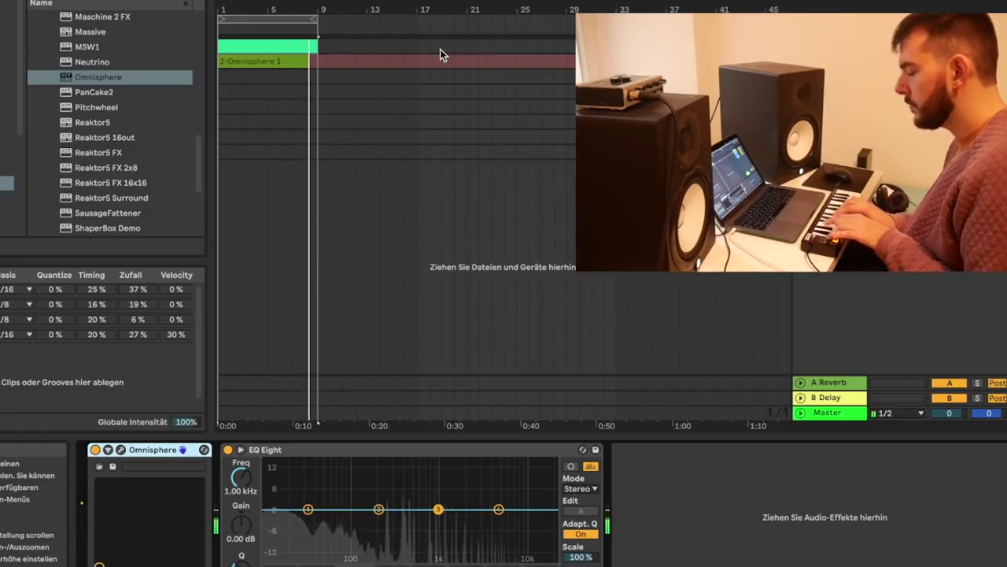
{"action": "key", "text": "space"}
{"action": "double_click", "coordinate": [348, 70]}
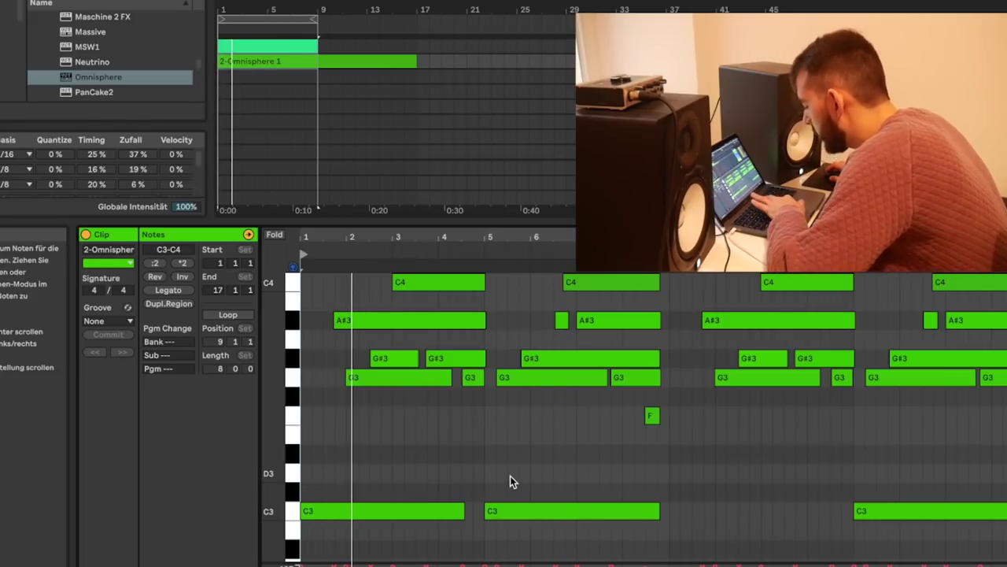
Transpose all notes of the second Omnisphere clip down one octave and play the layered melodies.
{"action": "key", "text": "ctrl+a"}
{"action": "key", "text": "space"}
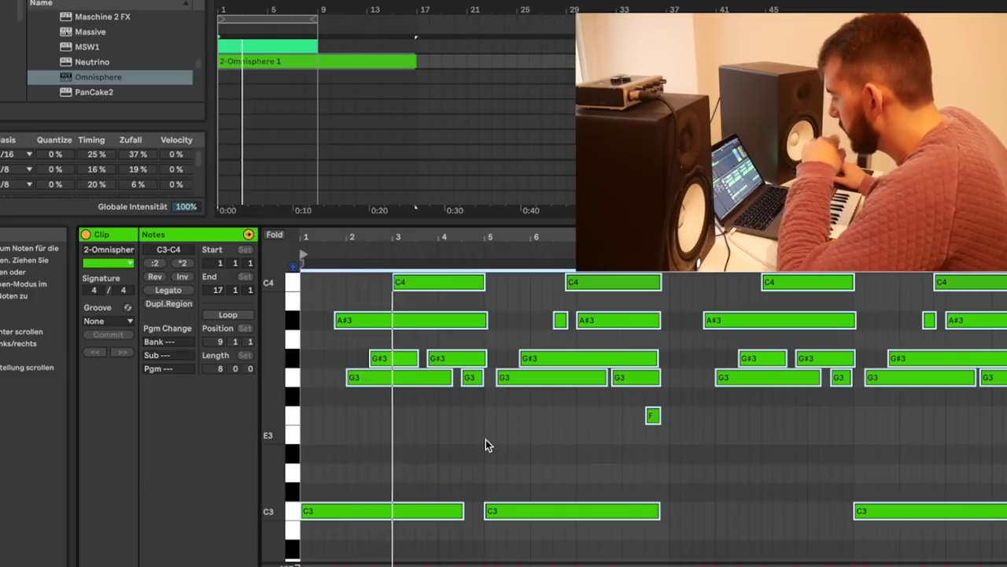
{"action": "key", "text": "space"}
{"action": "scroll", "coordinate": [595, 305], "scroll_direction": "up", "scroll_amount": 1}
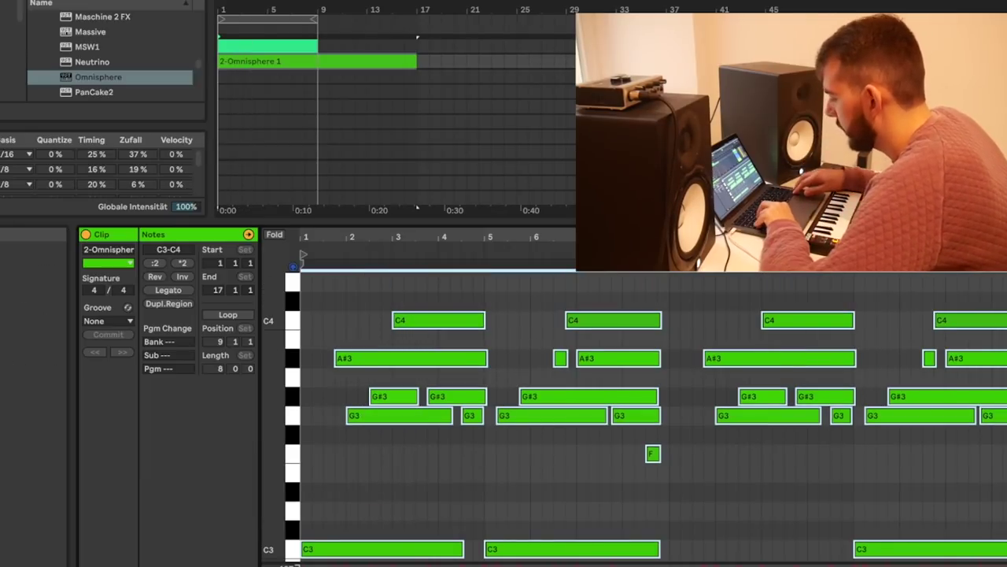
{"action": "key", "text": "shift+Down"}
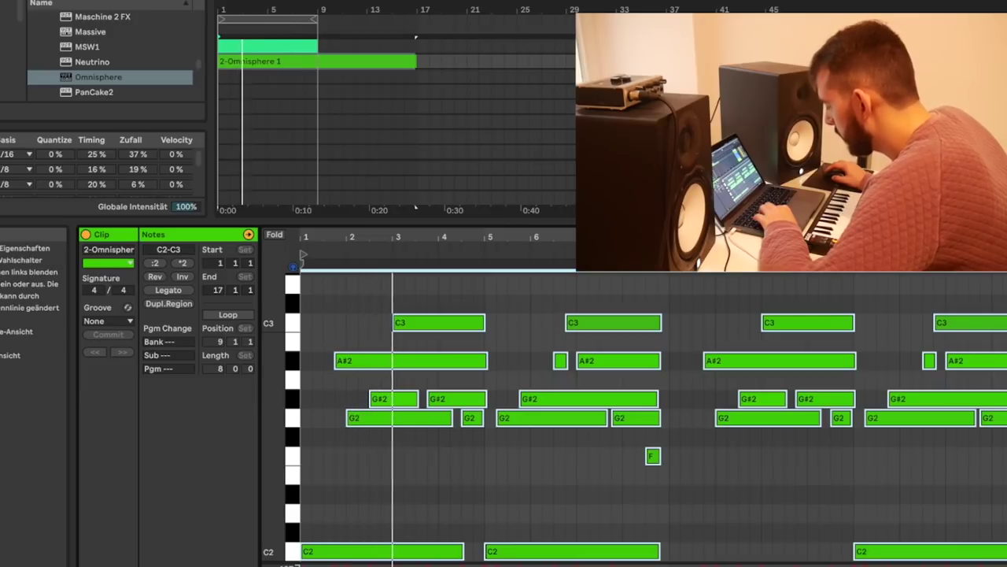
{"action": "key", "text": "ctrl+alt+l"}
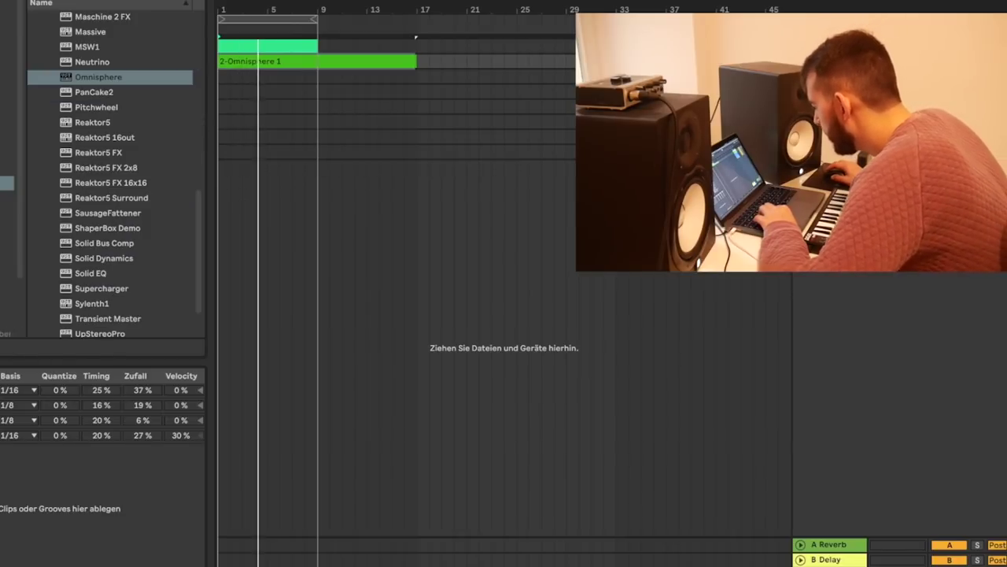
{"action": "key", "text": "ctrl+alt+l"}
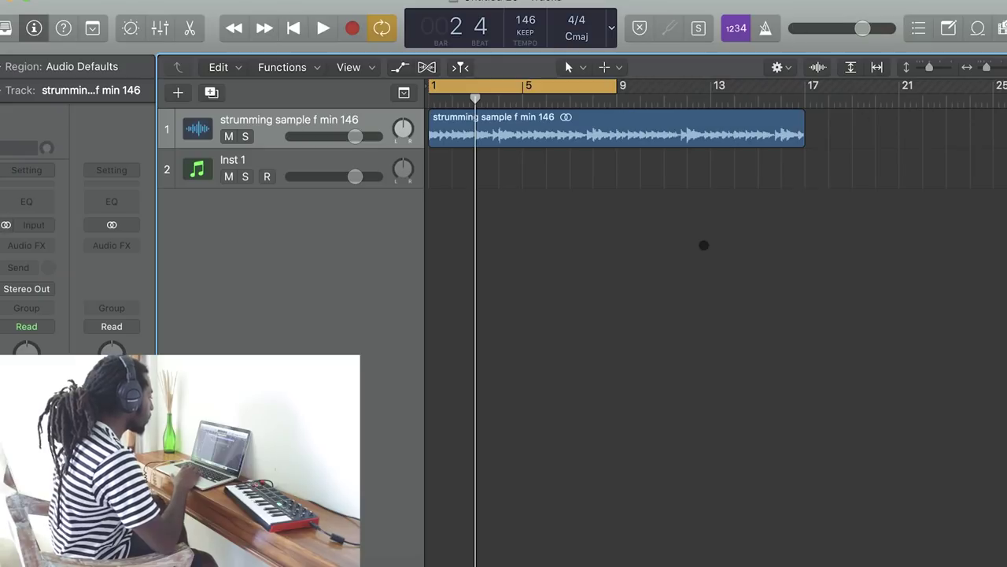
Switch to Logic Pro, audition kicks from the Ocean - Atlantic kit and load Ocean - Elkhorn Kick.wav into Ultrabeat.
{"action": "key", "text": "space"}
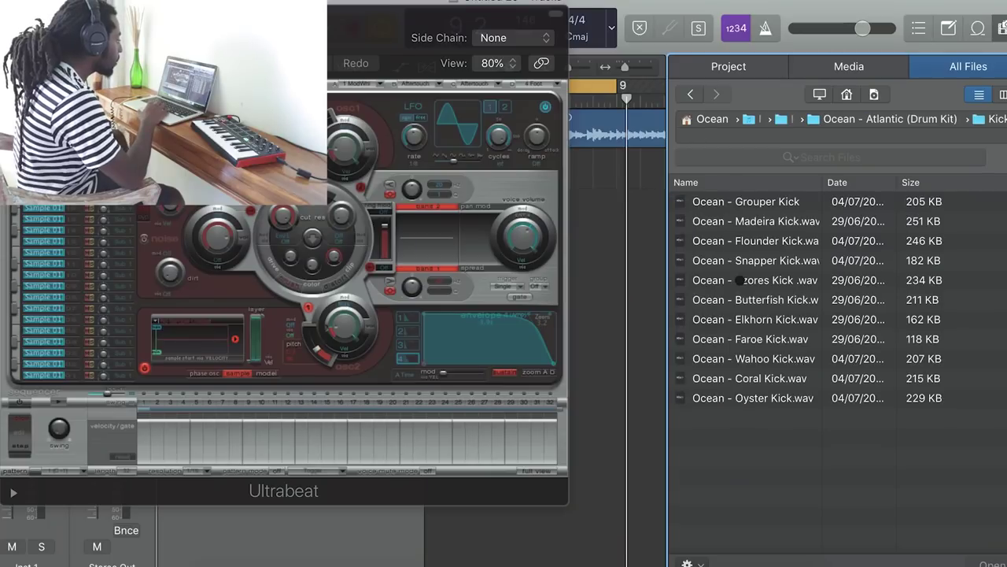
{"action": "left_click", "coordinate": [740, 279]}
{"action": "left_click", "coordinate": [754, 299]}
{"action": "left_click_drag", "start_coordinate": [754, 319], "coordinate": [197, 338]}
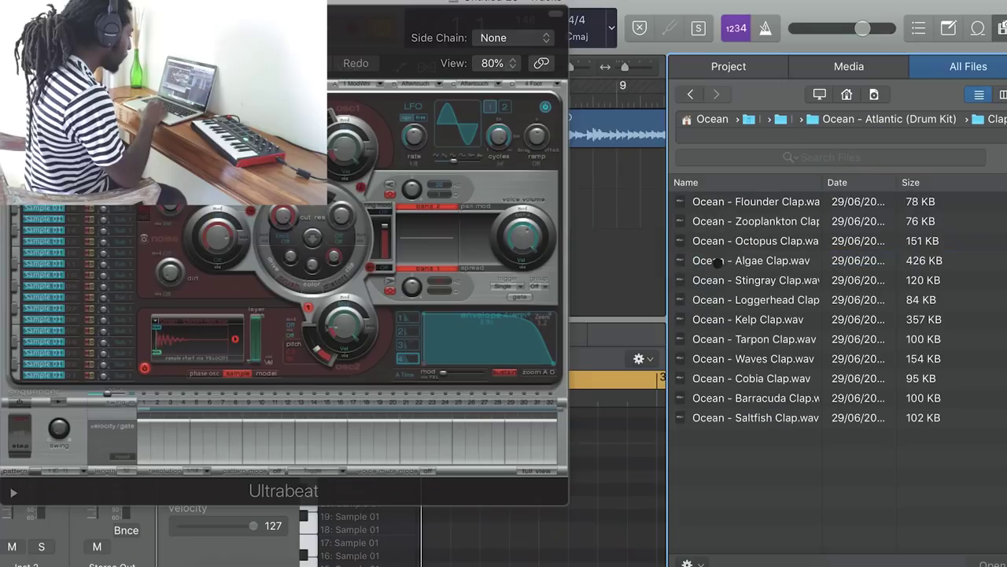
Audition the Ocean - Atlantic claps and load Ocean - Saltfish Clap.wav into the second track's Ultrabeat.
{"action": "left_click", "coordinate": [720, 281]}
{"action": "left_click", "coordinate": [729, 299]}
{"action": "left_click", "coordinate": [759, 339]}
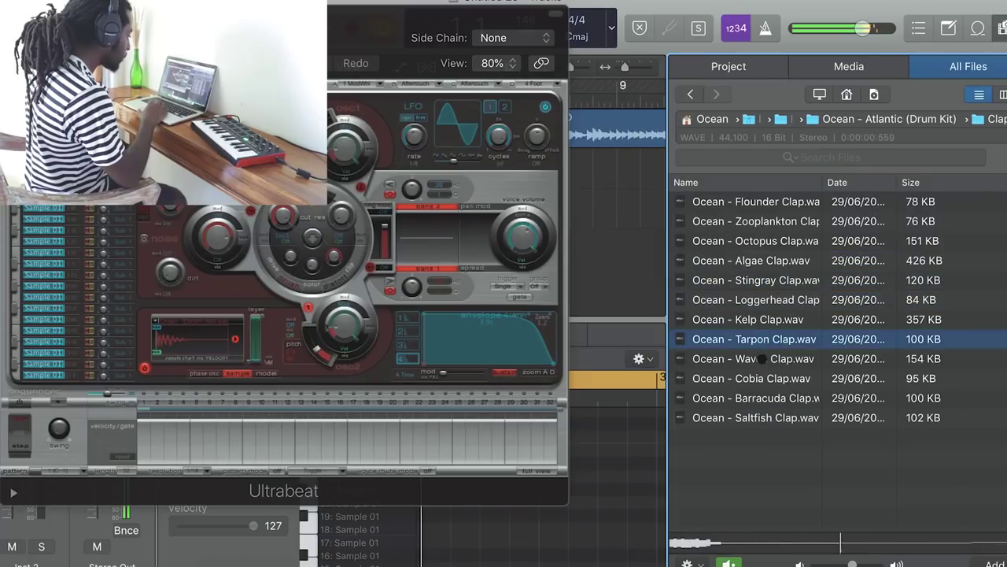
{"action": "left_click", "coordinate": [764, 358]}
{"action": "left_click", "coordinate": [753, 378]}
{"action": "left_click", "coordinate": [753, 397]}
{"action": "left_click", "coordinate": [763, 417]}
{"action": "left_click_drag", "start_coordinate": [763, 417], "coordinate": [240, 369]}
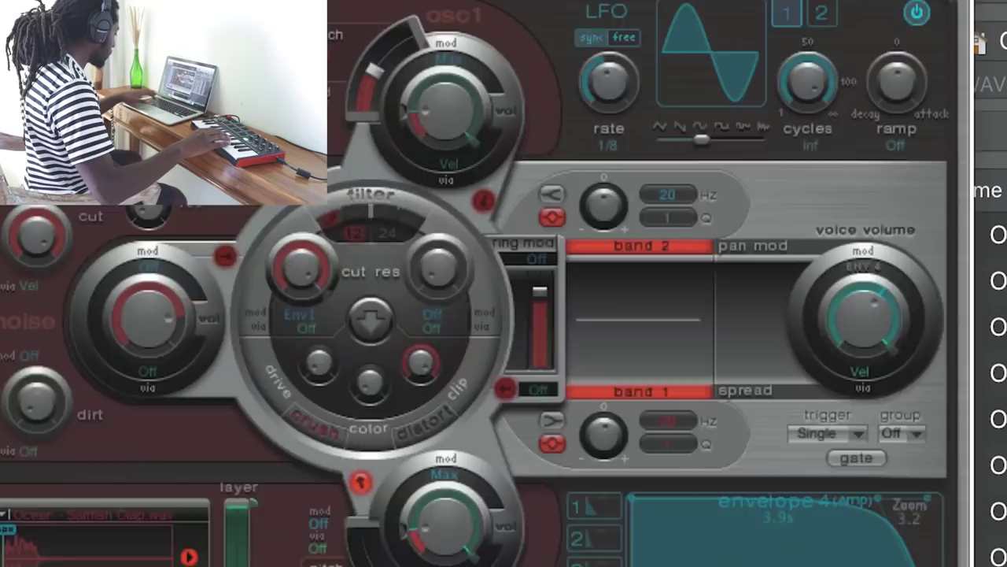
{"action": "key", "text": "super+w"}
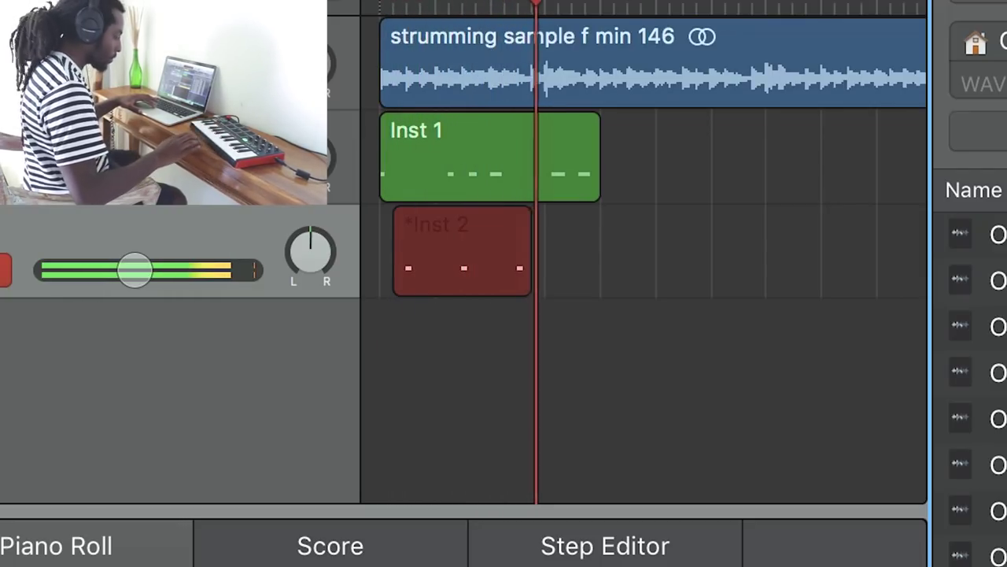
Finish recording the clap pattern on Inst 2 and lower the volume of the Inst 3 track slightly.
{"action": "key", "text": "space"}
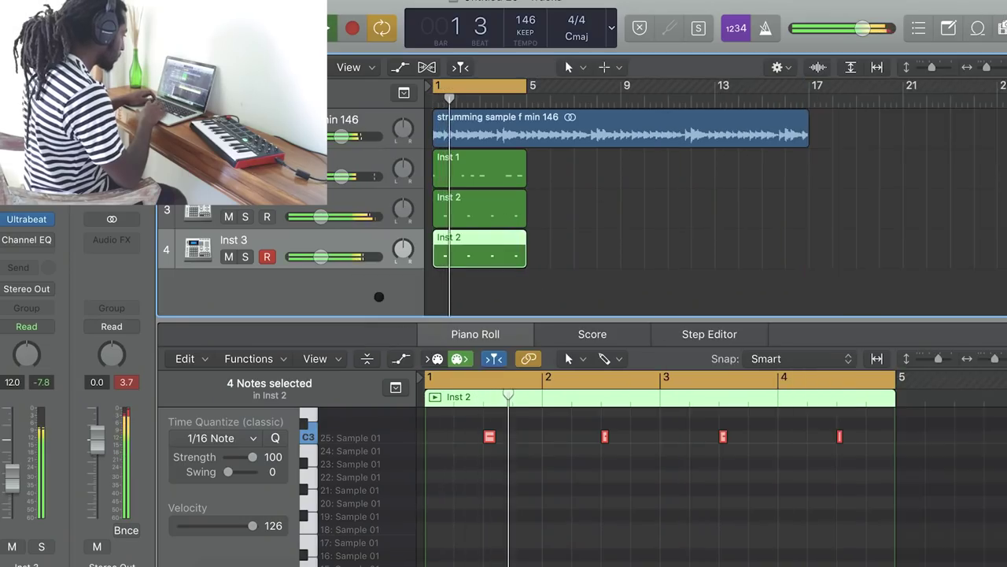
{"action": "key", "text": "f"}
{"action": "left_click_drag", "start_coordinate": [350, 256], "coordinate": [336, 256]}
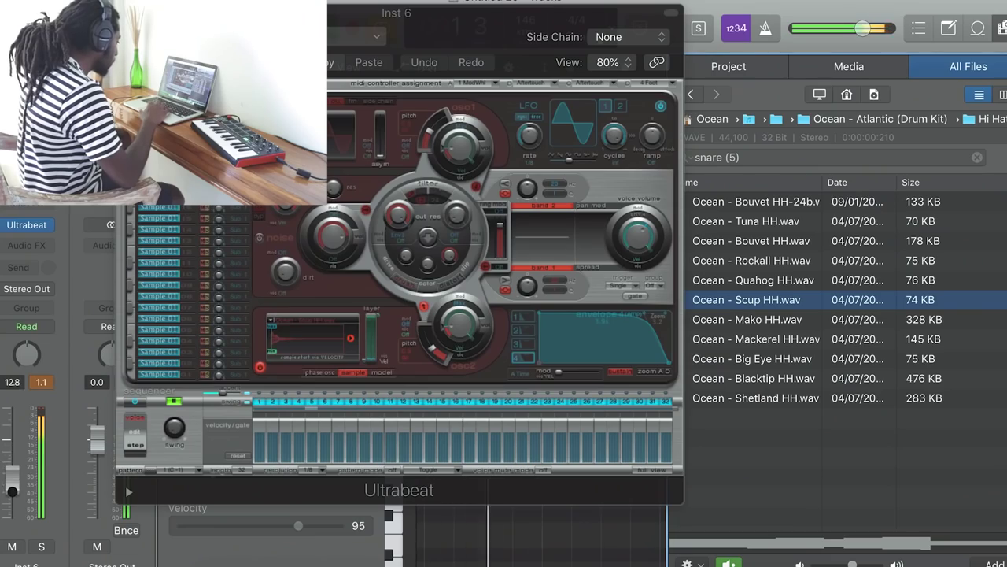
Load Prawn OH.wav into the first two Ultrabeat sounds of Inst 8 and shorten the second sound's amp envelope release to 310 ms.
{"action": "key", "text": "Down"}
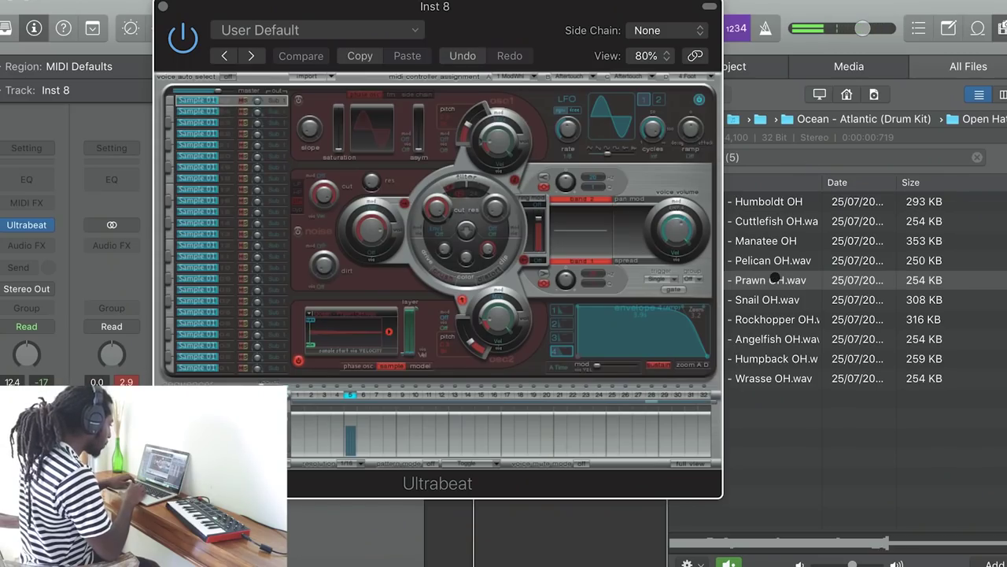
{"action": "left_click_drag", "start_coordinate": [775, 280], "coordinate": [354, 331]}
{"action": "left_click", "coordinate": [208, 111]}
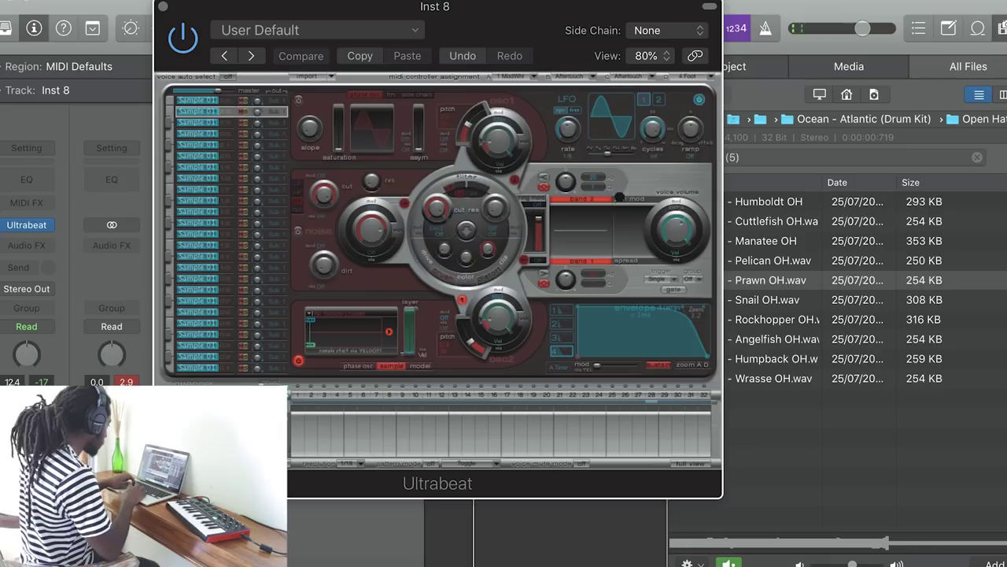
{"action": "left_click_drag", "start_coordinate": [771, 279], "coordinate": [350, 331]}
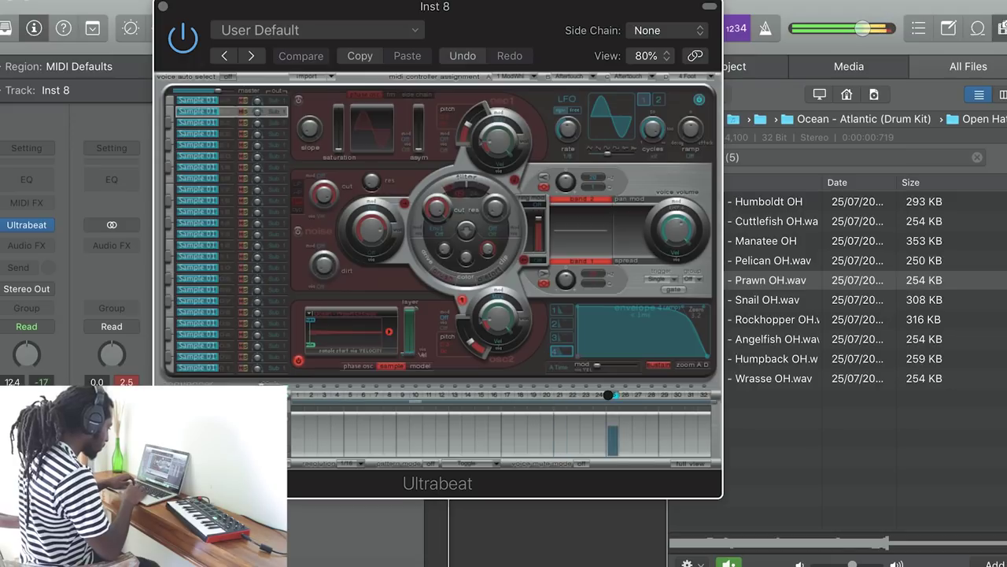
{"action": "left_click_drag", "start_coordinate": [698, 352], "coordinate": [614, 355]}
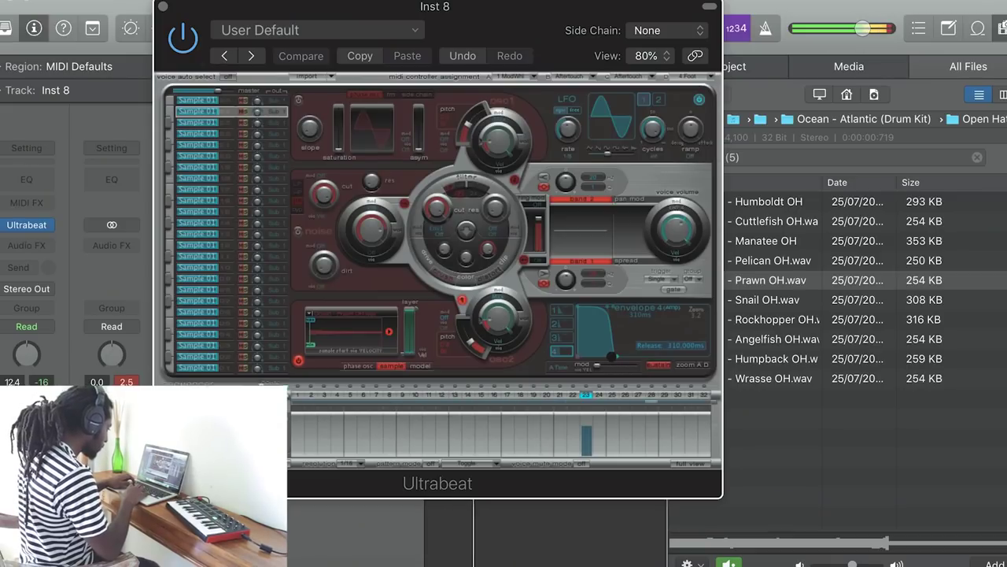
{"action": "left_click", "coordinate": [772, 279]}
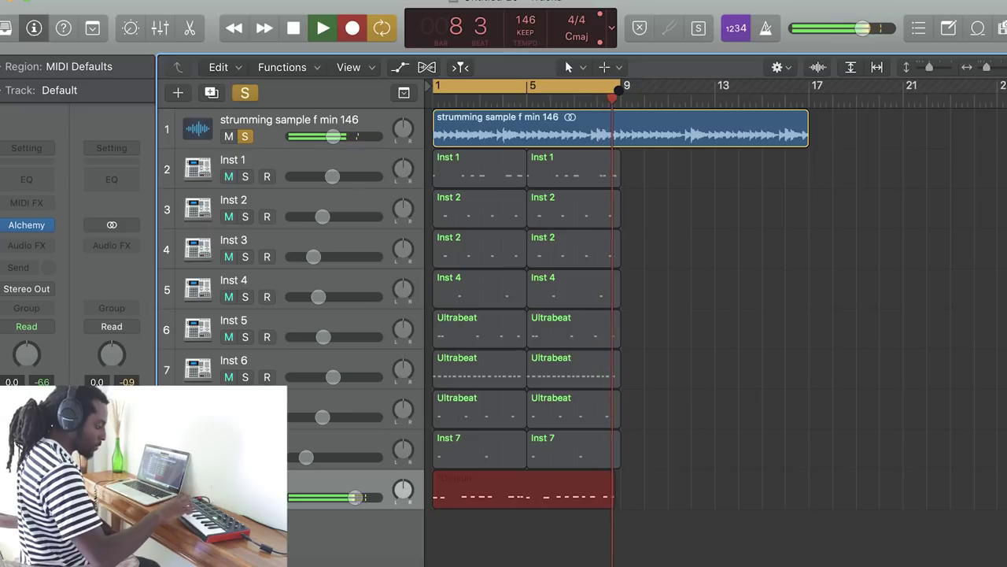
Finish recording the Alchemy bass part on the Default track and open its region in the Piano Roll.
{"action": "key", "text": "space"}
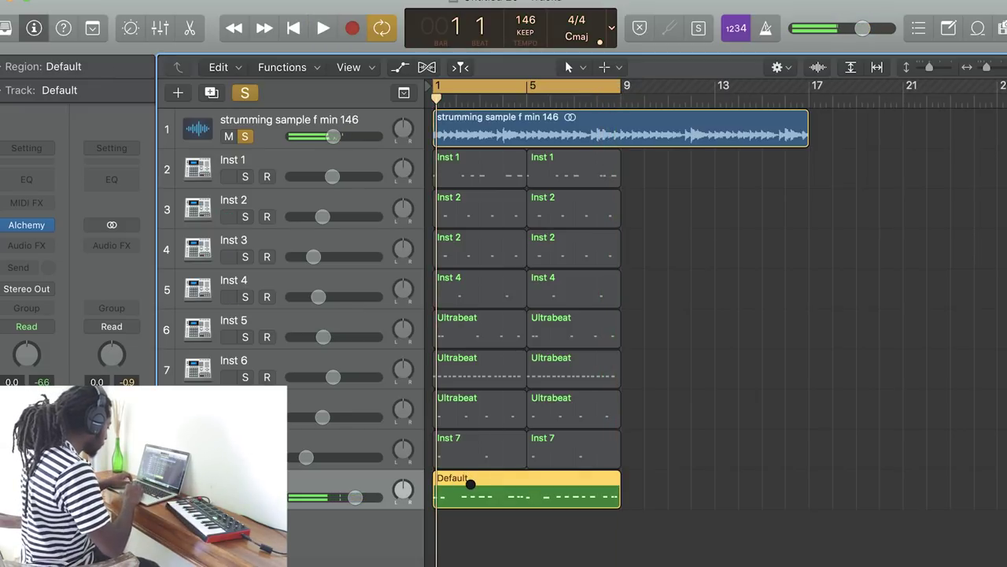
{"action": "double_click", "coordinate": [470, 484]}
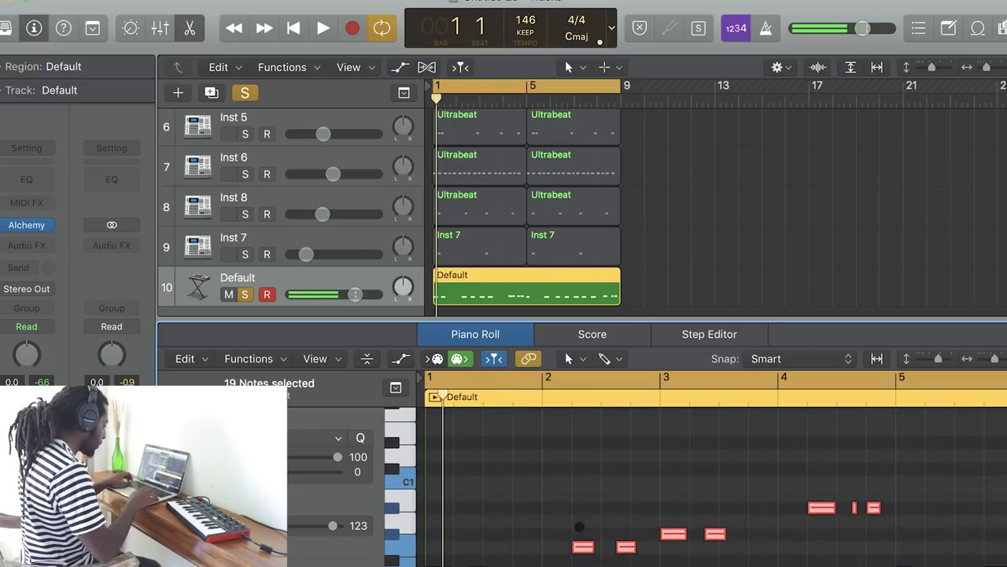
{"action": "key", "text": "space"}
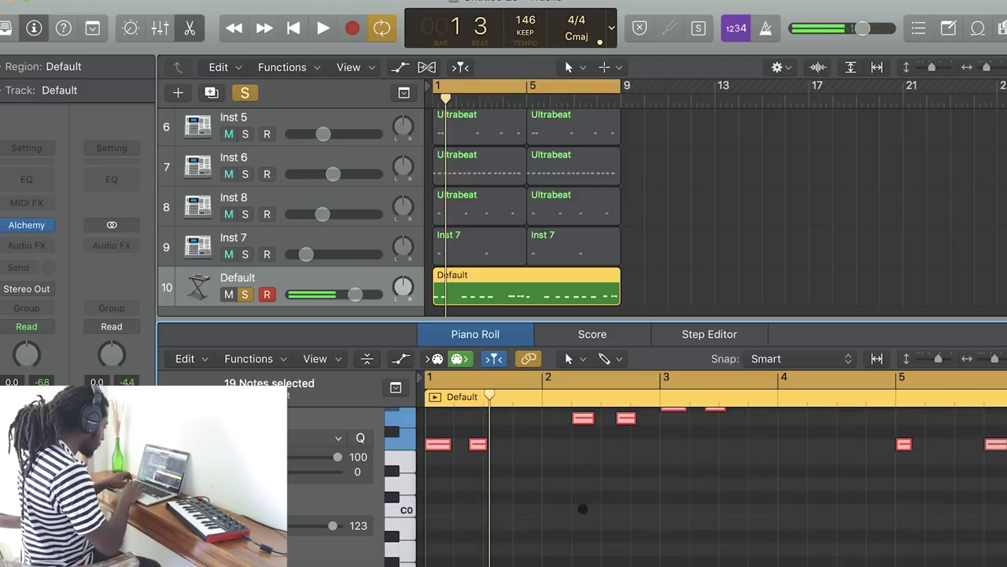
Add an Overdrive effect with 4.75 dB drive to the Default bass track while the part plays.
{"action": "key", "text": "space"}
{"action": "key", "text": "space"}
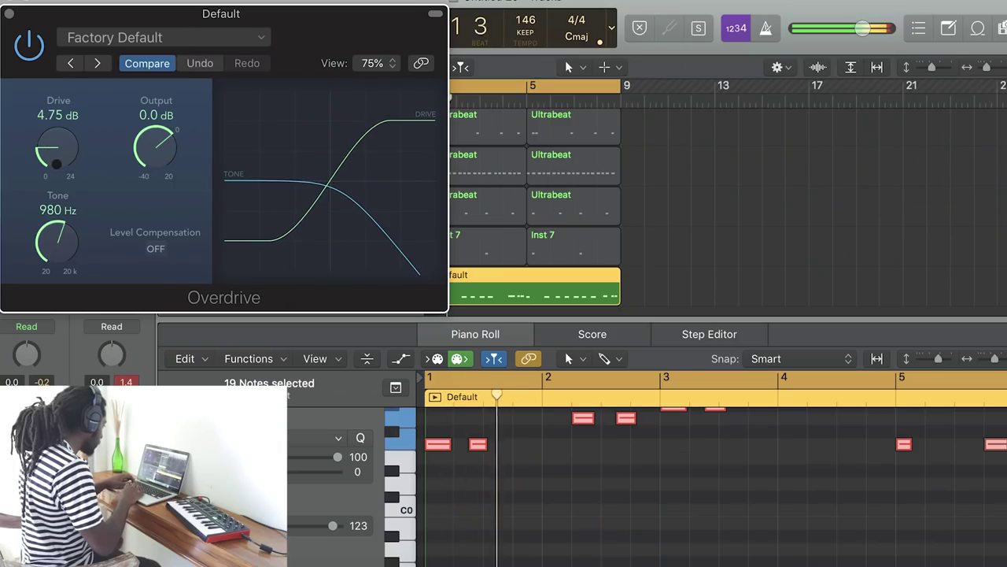
{"action": "key", "text": "super+w"}
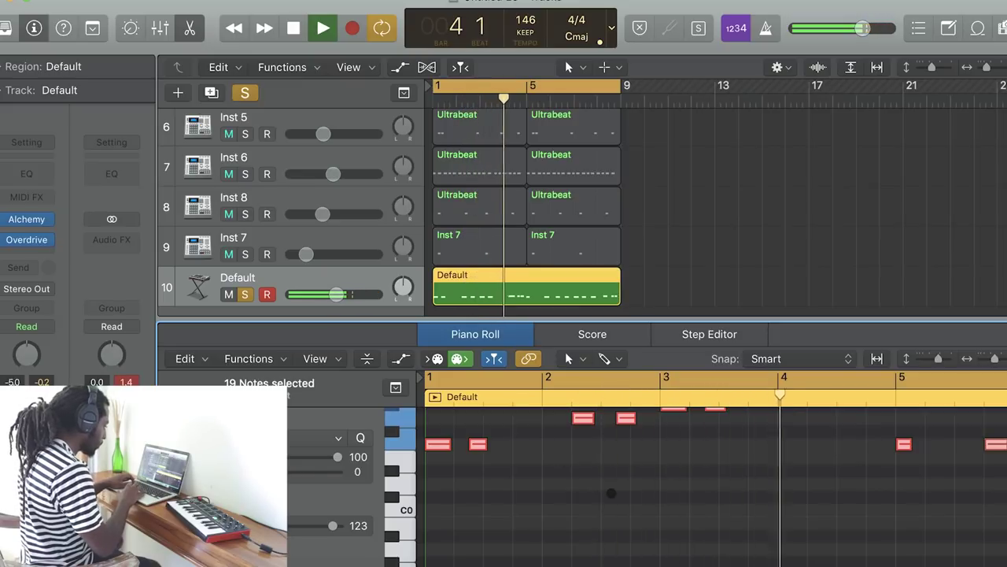
Lengthen the very short bass notes near the ends of bars 4 and 8 in the Default region.
{"action": "left_click", "coordinate": [607, 491]}
{"action": "scroll", "coordinate": [727, 510], "scroll_direction": "up", "scroll_amount": 3}
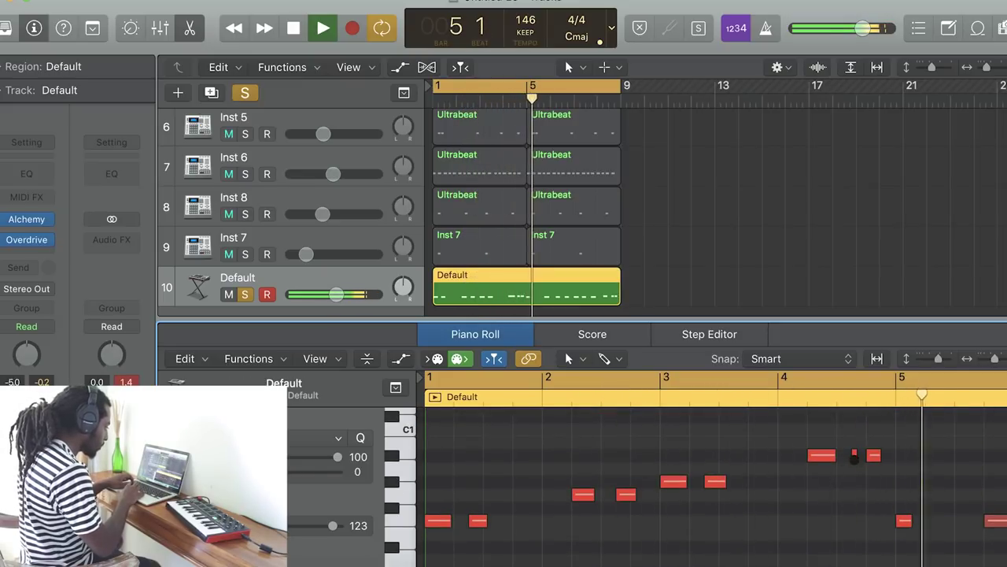
{"action": "left_click_drag", "start_coordinate": [856, 457], "coordinate": [865, 456]}
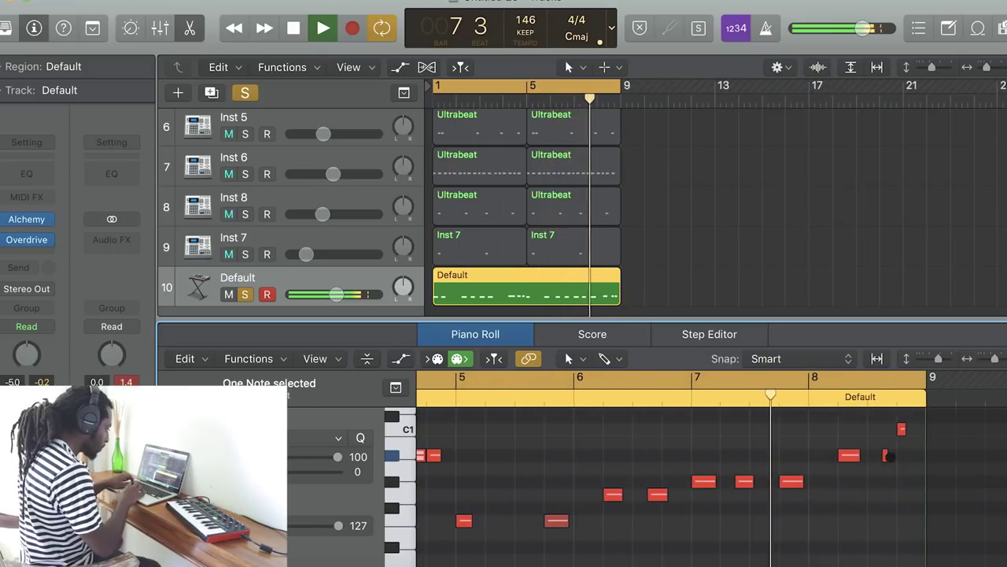
{"action": "left_click_drag", "start_coordinate": [886, 456], "coordinate": [905, 456]}
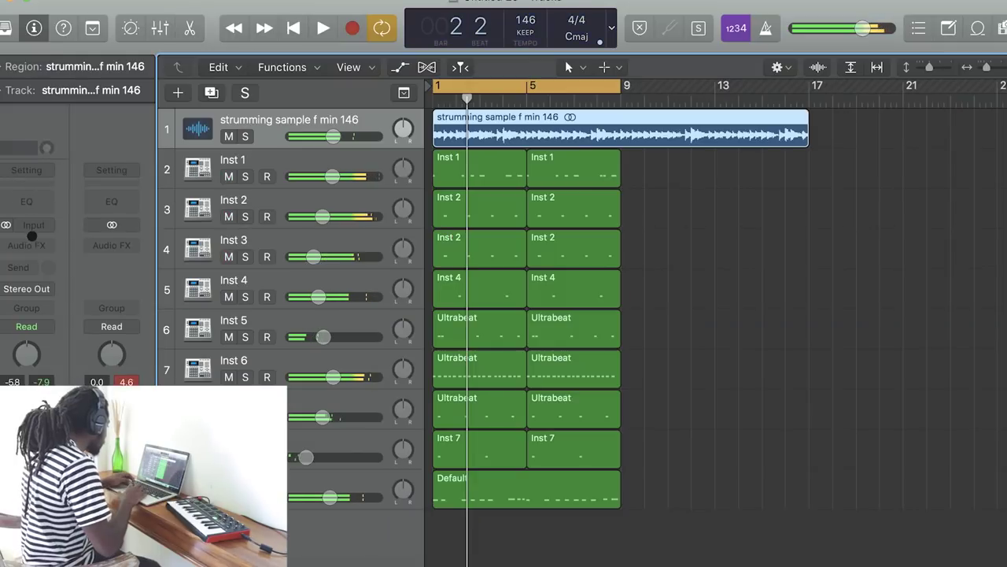
Add Stereo Spread and iZotope Vinyl to the strumming sample track, raising Vinyl's Warp Depth slightly and its Dust to -17.2 dB.
{"action": "left_click", "coordinate": [31, 236]}
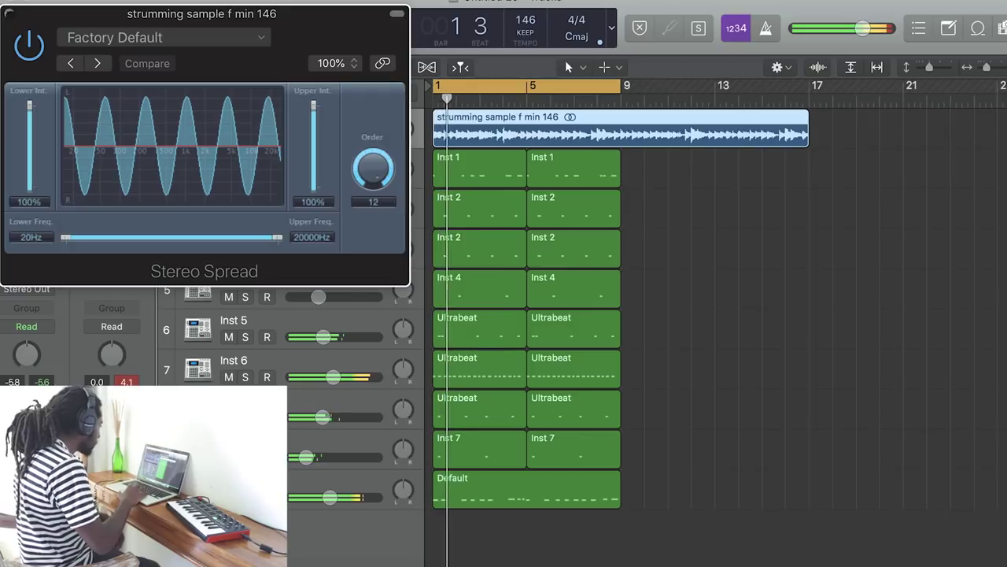
{"action": "key", "text": "super+w"}
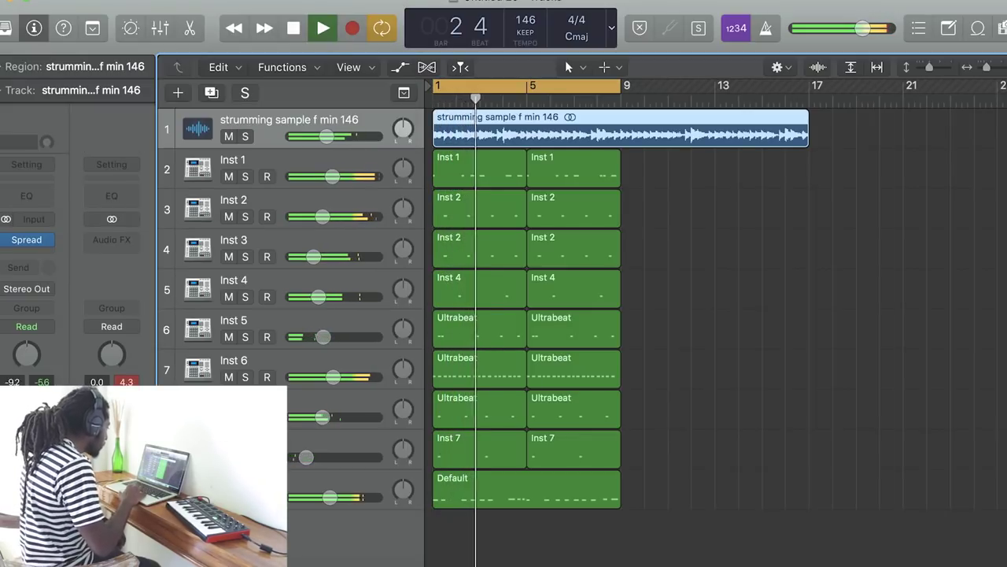
{"action": "left_click", "coordinate": [31, 240]}
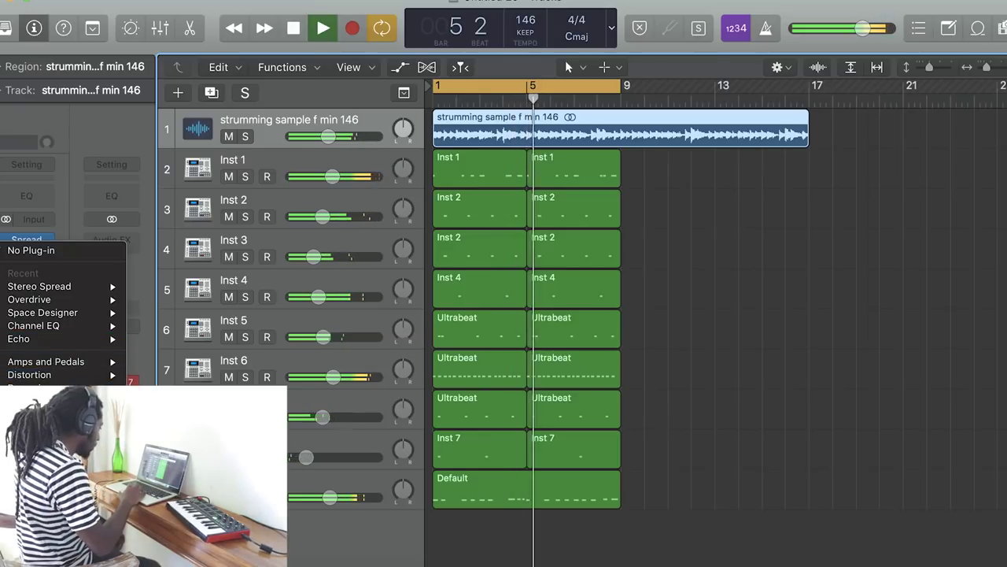
{"action": "left_click", "coordinate": [410, 498]}
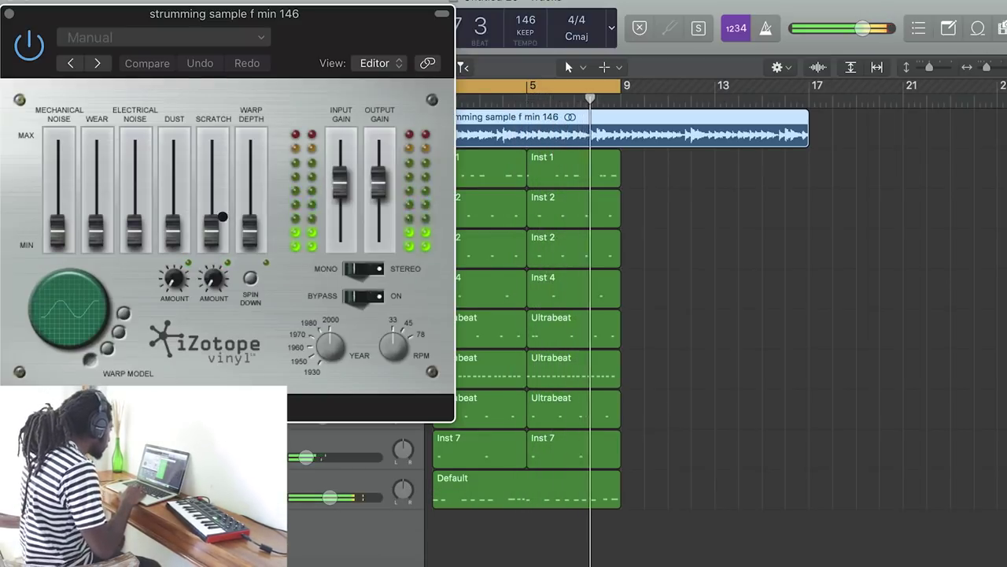
{"action": "left_click_drag", "start_coordinate": [223, 216], "coordinate": [166, 205]}
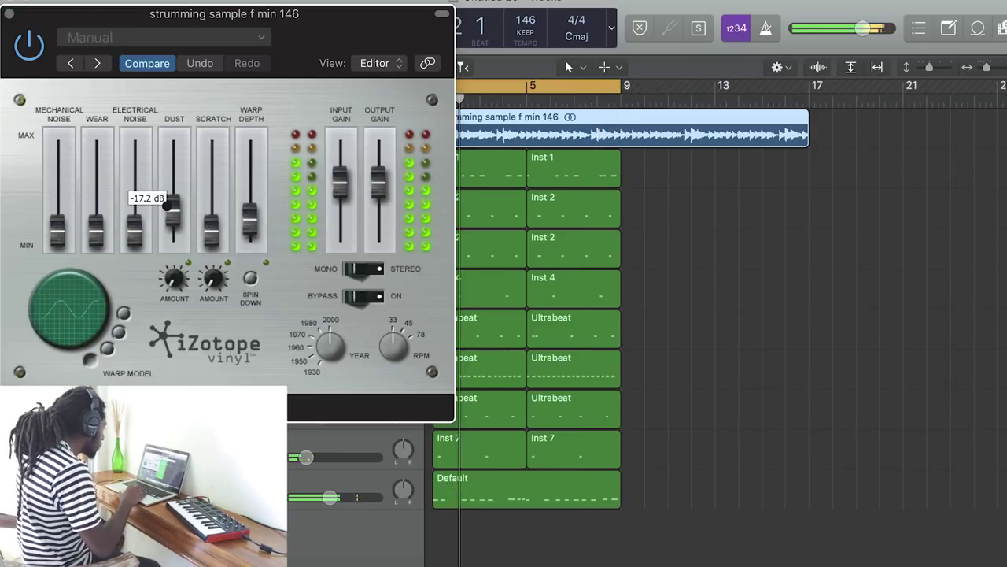
{"action": "key", "text": "super+w"}
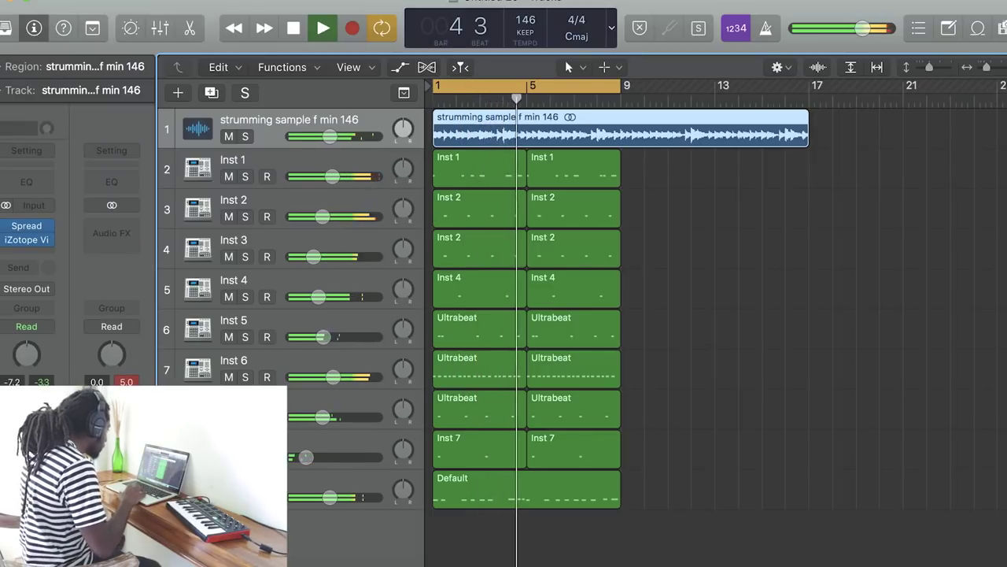
Add a Channel EQ to the strumming sample track and enable its low cut at 172 Hz.
{"action": "left_click", "coordinate": [26, 181]}
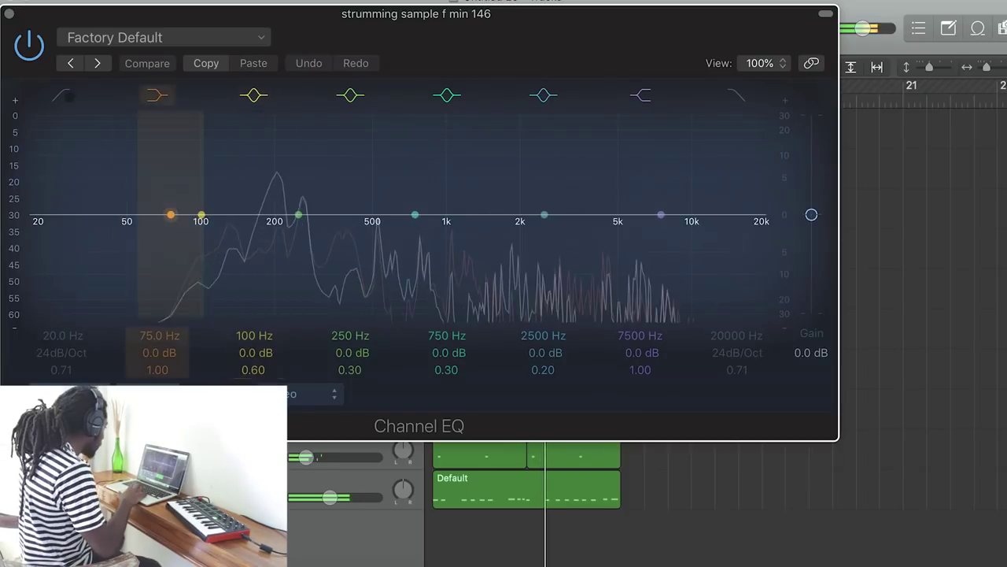
{"action": "left_click", "coordinate": [61, 95]}
{"action": "left_click_drag", "start_coordinate": [62, 225], "coordinate": [278, 241]}
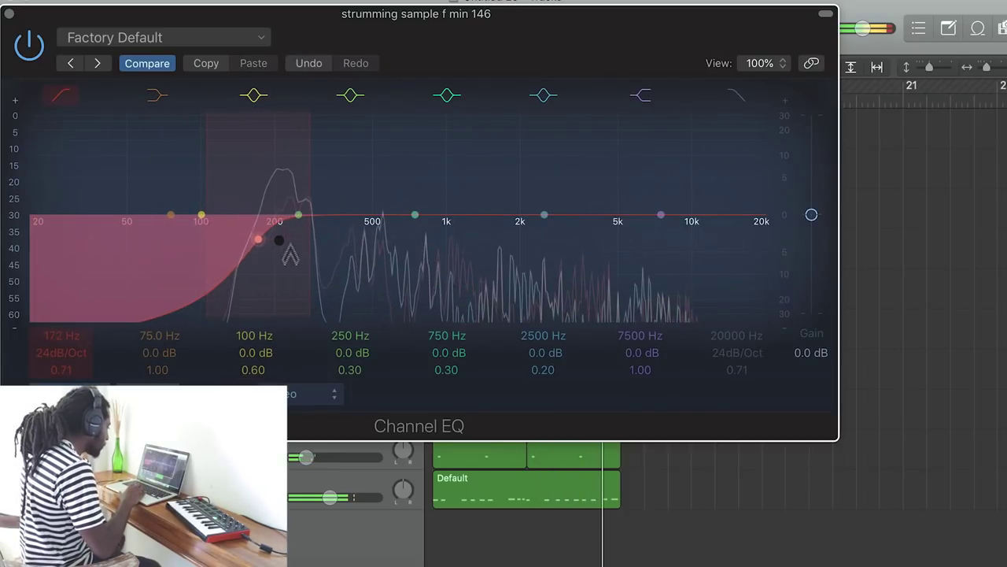
{"action": "key", "text": "super+w"}
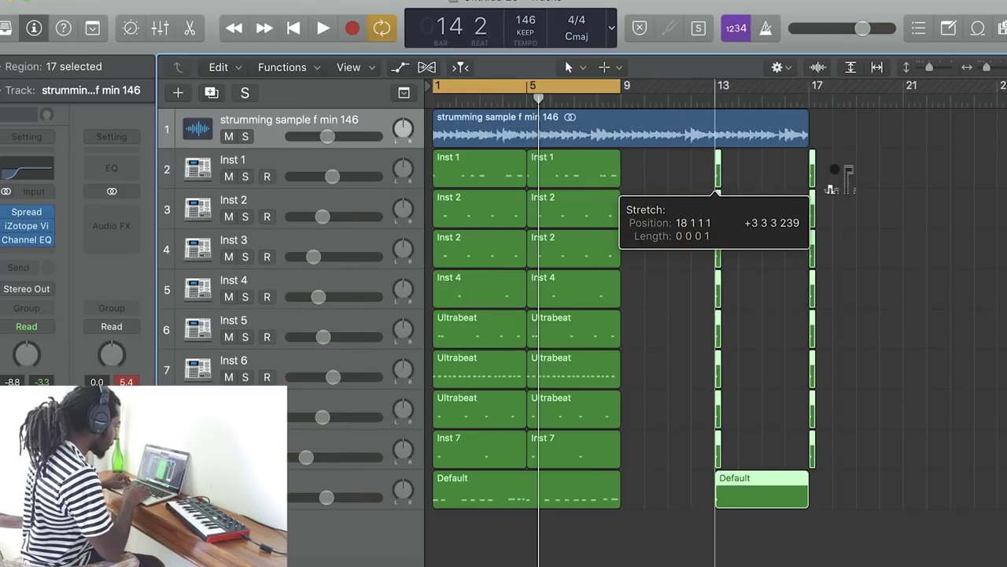
Undo the accidental stretch of the copied regions and repeat the drum and bass regions up to bar 25.
{"action": "left_click_drag", "start_coordinate": [836, 169], "coordinate": [832, 169]}
{"action": "key", "text": "super+z"}
{"action": "left_click_drag", "start_coordinate": [647, 174], "coordinate": [840, 170]}
{"action": "key", "text": "super+Left"}
Delete the drum and bass regions in bars 1 to 8 and play the arrangement from the start.
{"action": "left_click_drag", "start_coordinate": [557, 518], "coordinate": [459, 174]}
{"action": "key", "text": "Delete"}
{"action": "key", "text": "Return"}
{"action": "key", "text": "space"}
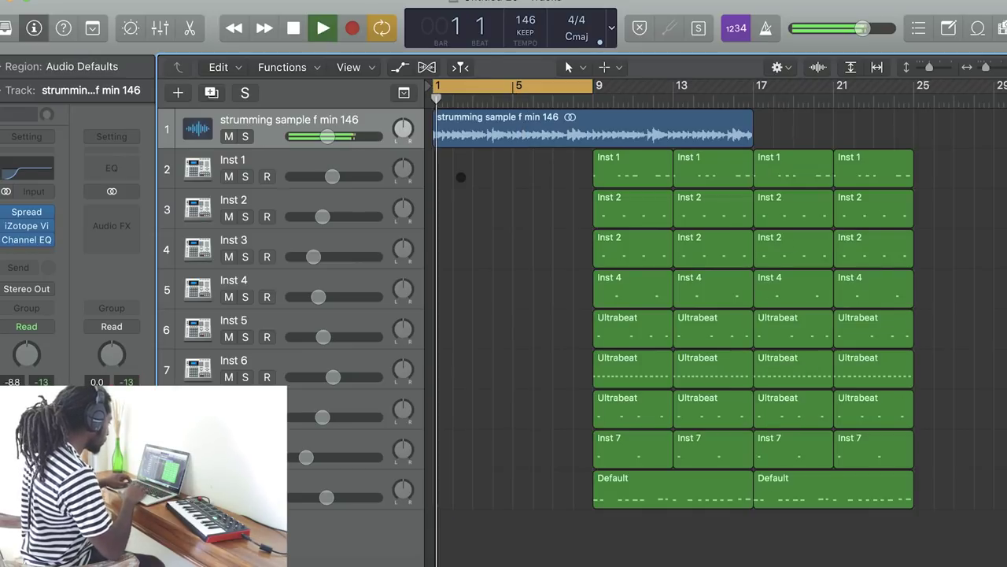
Duplicate the strumming sample track, copy its region onto the new track, and mute the original.
{"action": "key", "text": "space"}
{"action": "left_click", "coordinate": [502, 128]}
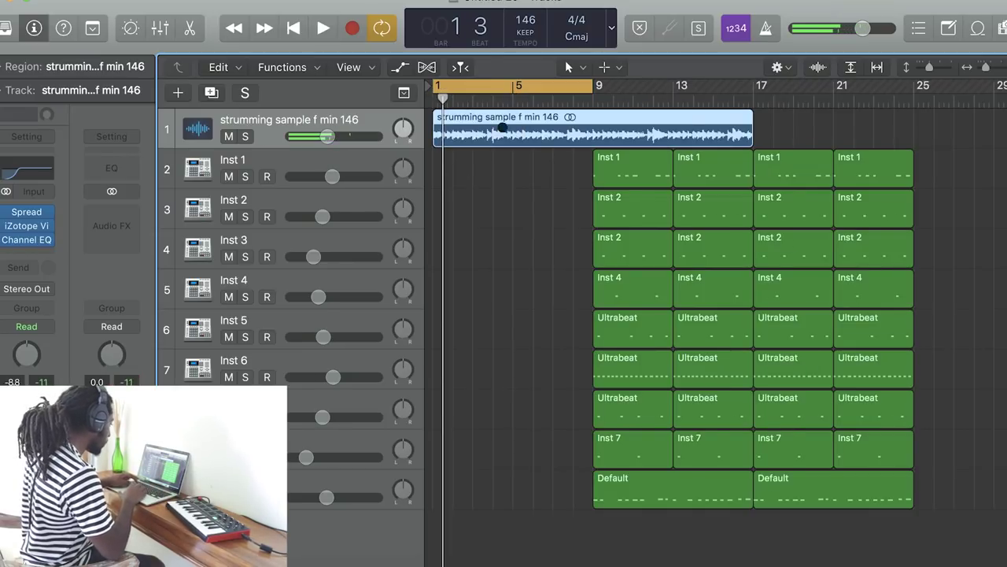
{"action": "key", "text": "super+d"}
{"action": "left_click_drag", "start_coordinate": [511, 130], "coordinate": [511, 169]}
{"action": "left_click", "coordinate": [229, 136]}
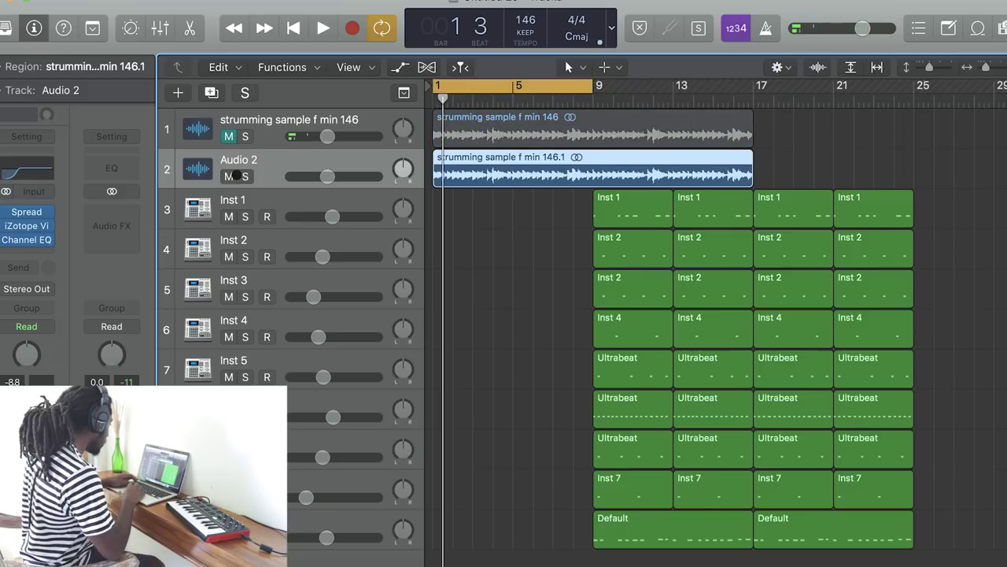
Add MRhythmizer to the duplicate sample track with the 50% Speed time sequence and speed-up at 4x.
{"action": "left_click", "coordinate": [42, 247]}
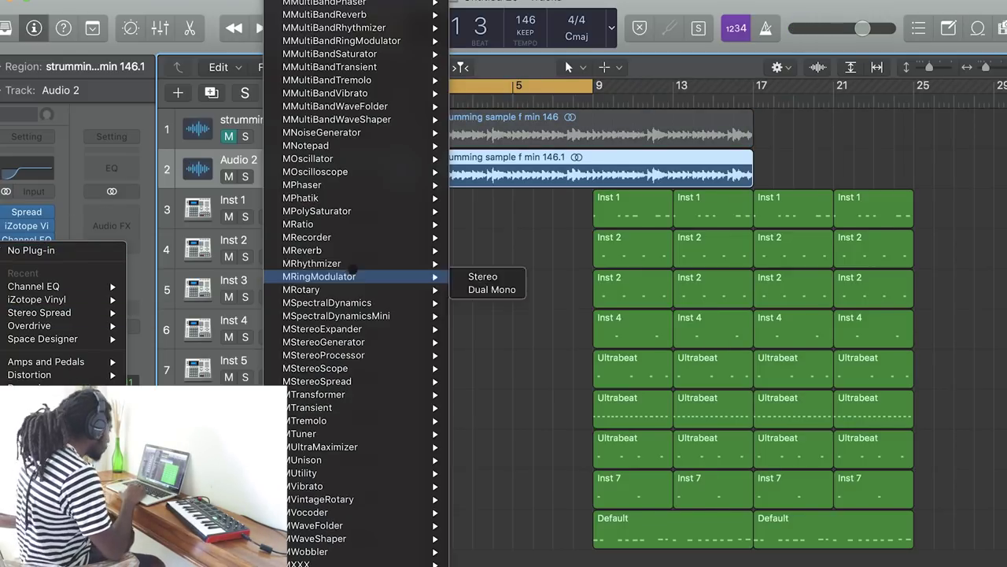
{"action": "left_click", "coordinate": [472, 261]}
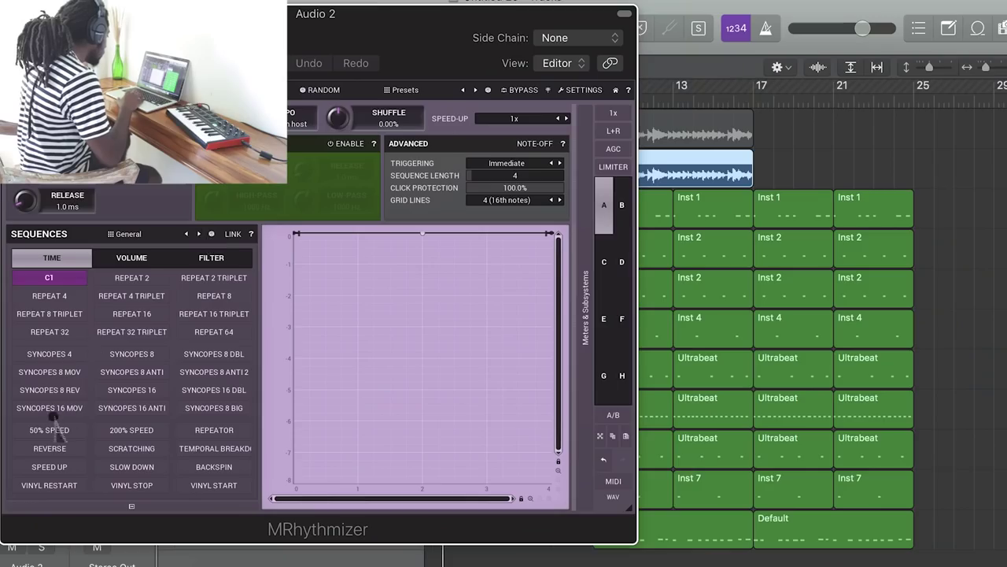
{"action": "left_click", "coordinate": [51, 428]}
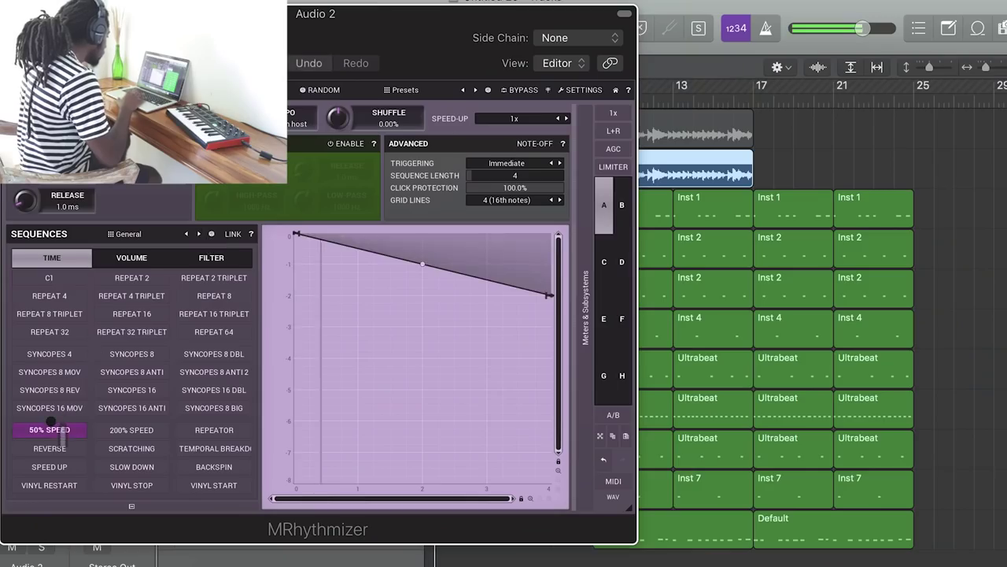
{"action": "left_click", "coordinate": [565, 118]}
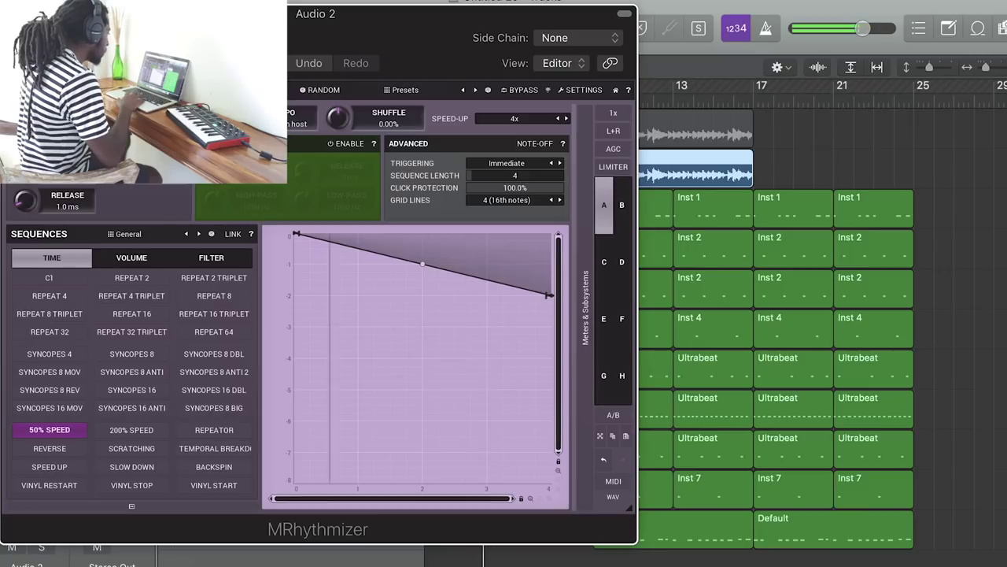
{"action": "key", "text": "super+w"}
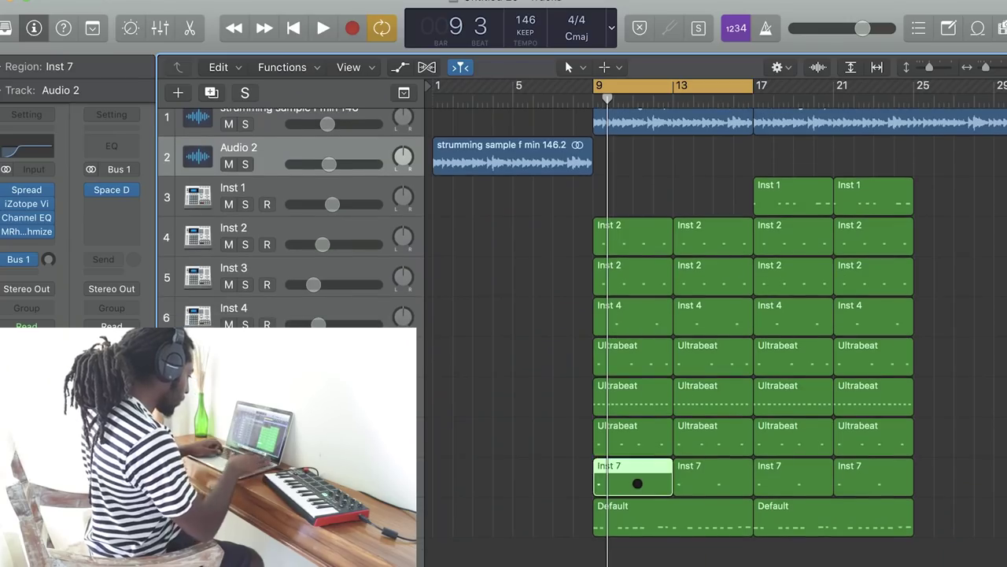
Delete the two Inst 7 regions and the Default bass region in bars 9 to 16.
{"action": "key", "text": "Delete"}
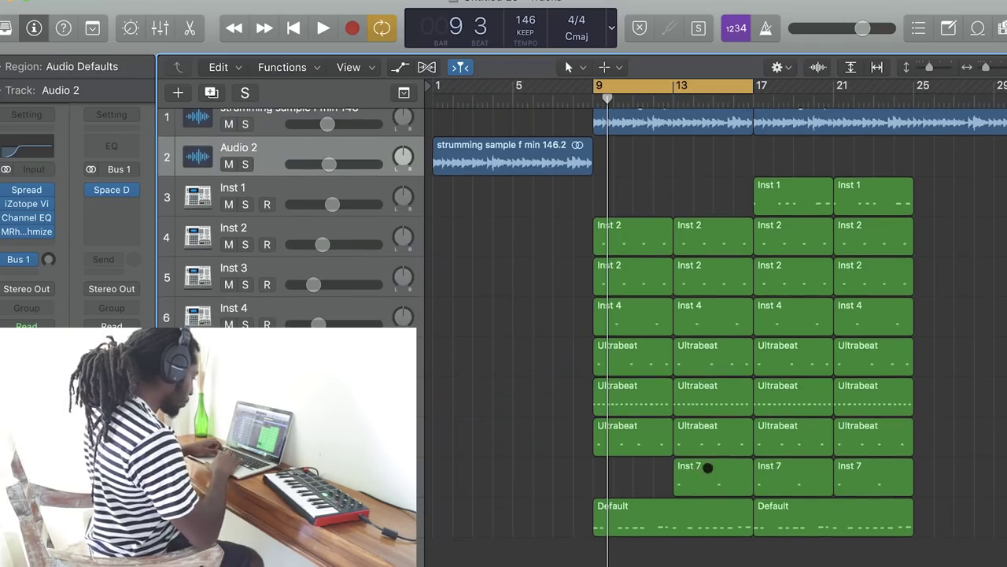
{"action": "left_click", "coordinate": [708, 468]}
{"action": "key", "text": "Delete"}
{"action": "key", "text": "space"}
{"action": "left_click", "coordinate": [650, 511]}
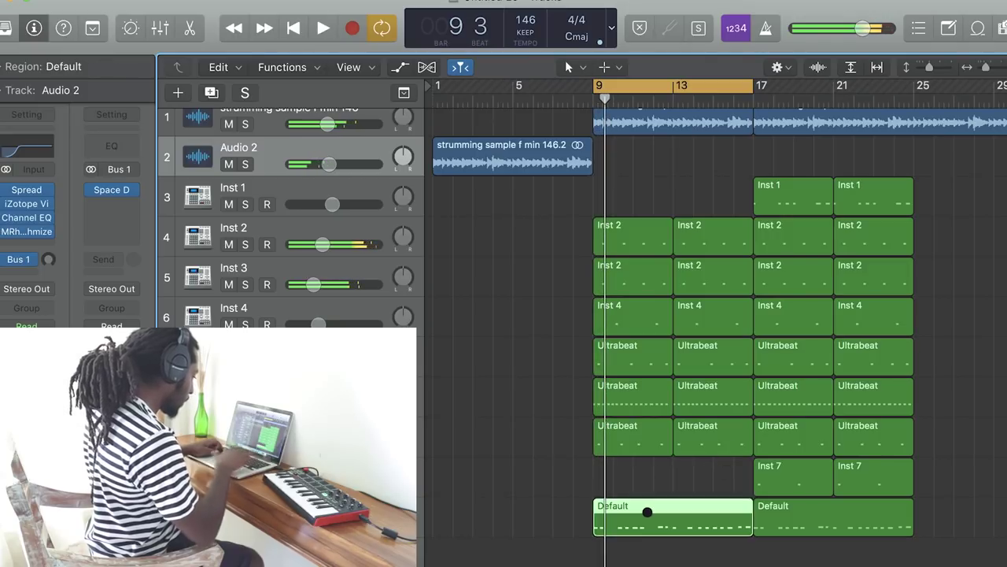
{"action": "key", "text": "Delete"}
Shorten the six drum regions in bars 13 to 16 to end just before bar 17, and cycle bars 17 to 24.
{"action": "left_click_drag", "start_coordinate": [740, 467], "coordinate": [740, 240]}
{"action": "scroll", "coordinate": [740, 240], "scroll_direction": "right", "scroll_amount": 5}
{"action": "key", "text": "space"}
{"action": "left_click_drag", "start_coordinate": [570, 90], "coordinate": [741, 95]}
{"action": "key", "text": "space"}
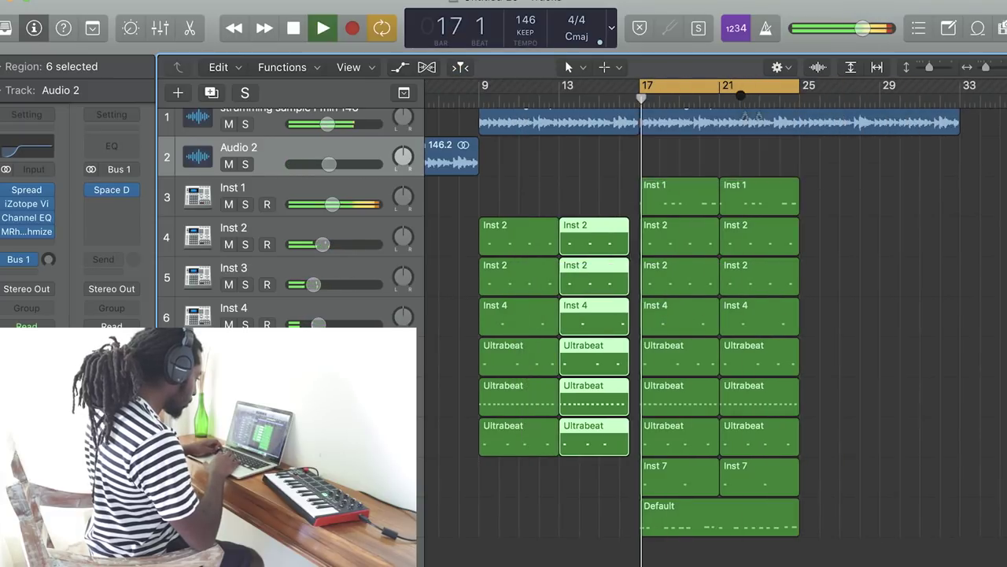
Copy the drum and bass regions of bars 17 to 24 to bar 25, and delete the Inst 7 regions in bars 17 to 24.
{"action": "left_click_drag", "start_coordinate": [762, 544], "coordinate": [836, 194]}
{"action": "key", "text": "space"}
{"action": "left_click", "coordinate": [683, 475]}
{"action": "key", "text": "Delete"}
{"action": "left_click", "coordinate": [749, 477]}
{"action": "key", "text": "Delete"}
Copy the drum and bass regions of bars 25 to 32 to bar 33, and place a copy of the strumming sample there.
{"action": "scroll", "coordinate": [702, 276], "scroll_direction": "right", "scroll_amount": 5}
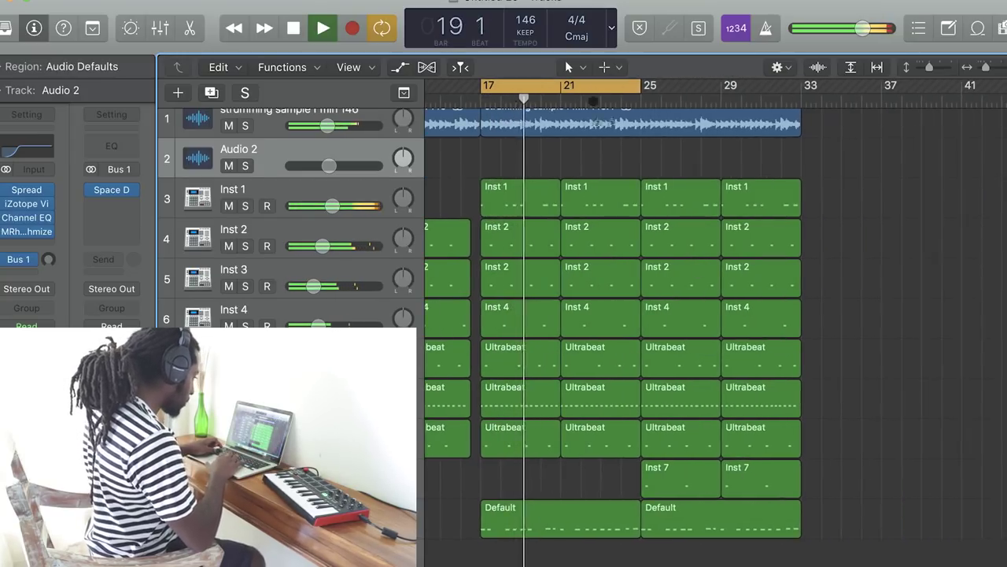
{"action": "left_click_drag", "start_coordinate": [754, 543], "coordinate": [826, 201]}
{"action": "left_click_drag", "start_coordinate": [711, 124], "coordinate": [925, 124]}
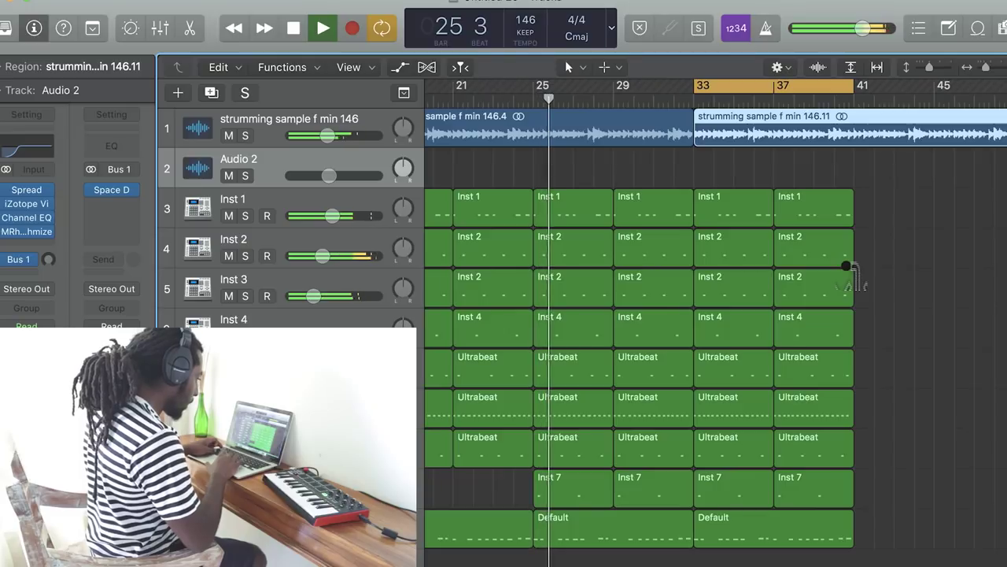
{"action": "key", "text": "space"}
Delete both Inst 1 regions in bars 33 to 40.
{"action": "left_click", "coordinate": [740, 206]}
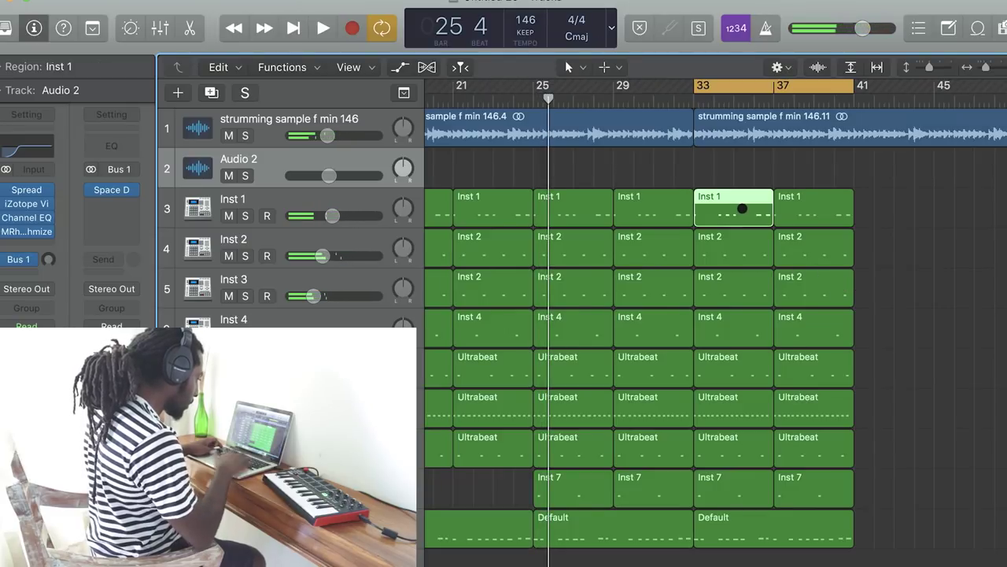
{"action": "key", "text": "Delete"}
{"action": "left_click", "coordinate": [798, 236]}
{"action": "left_click", "coordinate": [810, 206]}
{"action": "key", "text": "Delete"}
Delete the Inst 4 and Inst 7 regions in bars 33 to 40 and play the section.
{"action": "scroll", "coordinate": [732, 315], "scroll_direction": "down", "scroll_amount": 1}
{"action": "left_click", "coordinate": [732, 333]}
{"action": "key", "text": "Delete"}
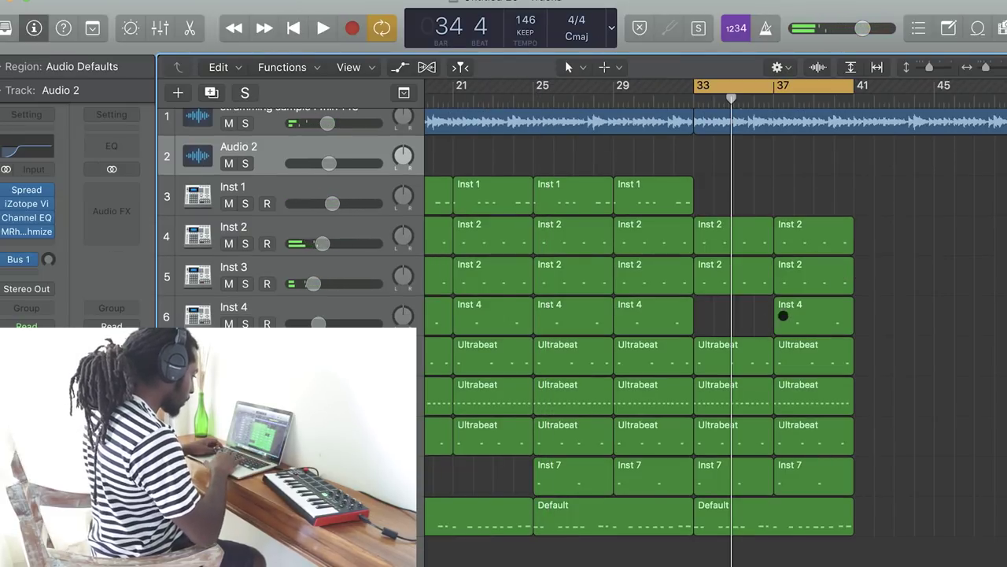
{"action": "left_click", "coordinate": [783, 321]}
{"action": "key", "text": "Delete"}
{"action": "left_click", "coordinate": [737, 489]}
{"action": "key", "text": "Delete"}
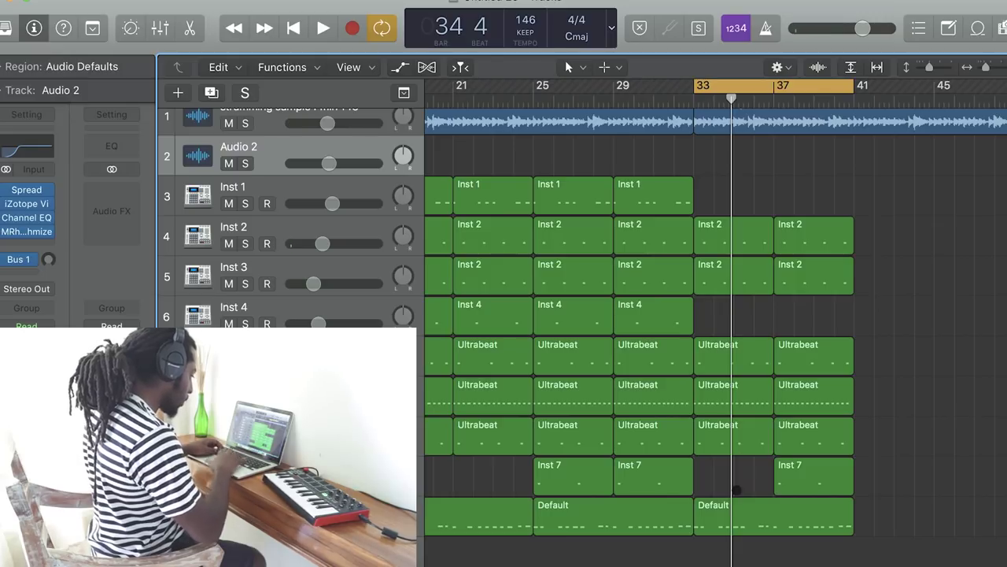
{"action": "key", "text": "Delete"}
{"action": "key", "text": "space"}
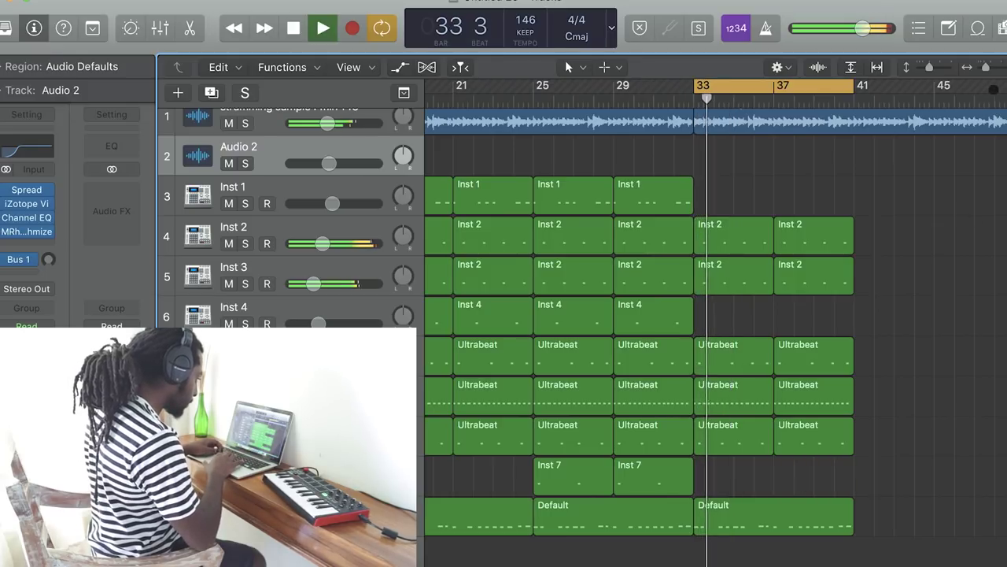
Remove the strumming sample from bars 41 to 48 on the first track and copy the opening Audio 2 region to bar 41.
{"action": "key", "text": "super+Left"}
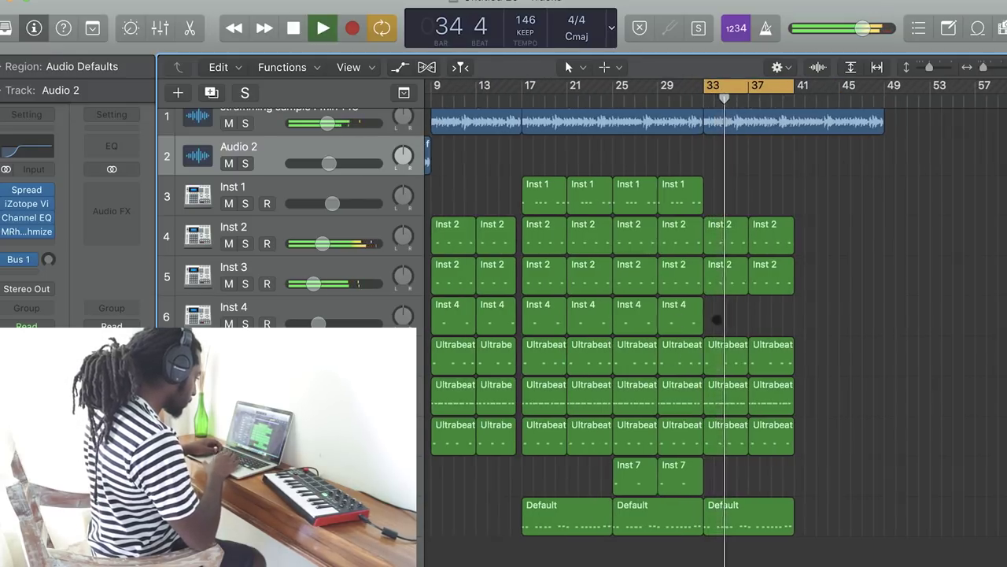
{"action": "left_click_drag", "start_coordinate": [748, 85], "coordinate": [838, 85]}
{"action": "key", "text": "space"}
{"action": "left_click", "coordinate": [799, 121]}
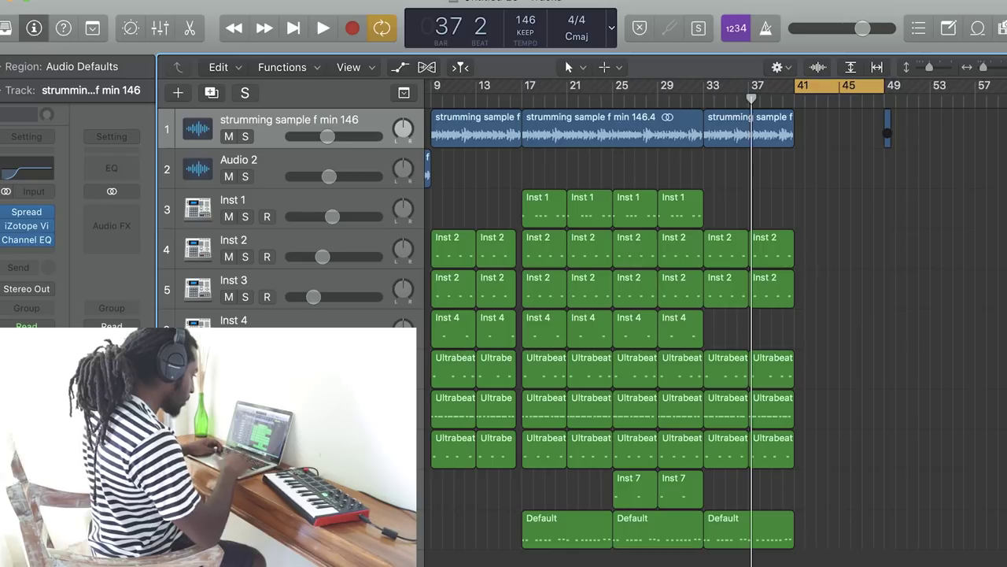
{"action": "scroll", "coordinate": [521, 170], "scroll_direction": "left", "scroll_amount": 5}
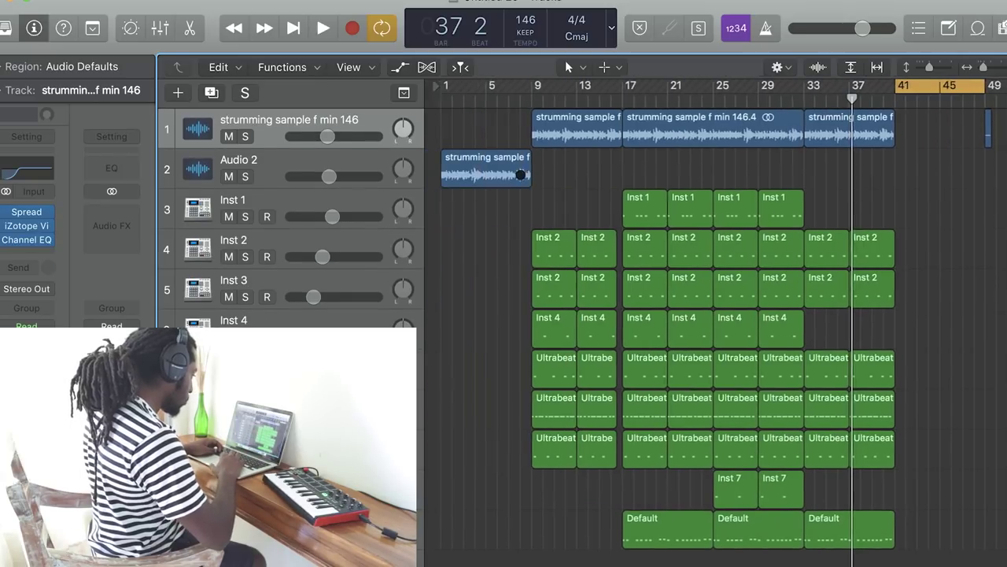
{"action": "left_click_drag", "start_coordinate": [464, 166], "coordinate": [920, 180]}
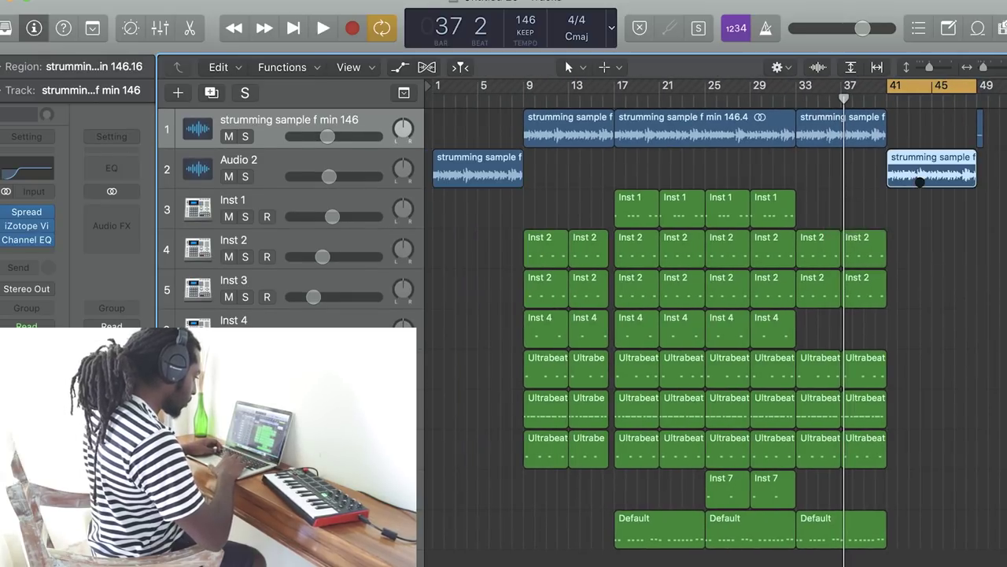
Place copies of the drum and bass regions, including Inst 1, Inst 4 and Inst 7, in bars 41 to 48.
{"action": "key", "text": "space"}
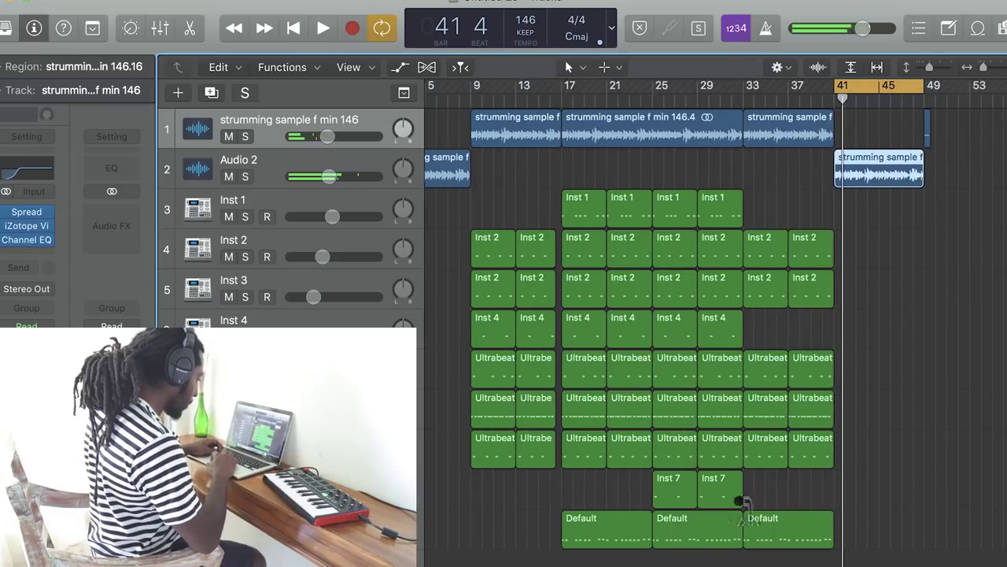
{"action": "key", "text": "super+v"}
{"action": "scroll", "coordinate": [855, 203], "scroll_direction": "right", "scroll_amount": 5}
{"action": "left_click", "coordinate": [891, 325]}
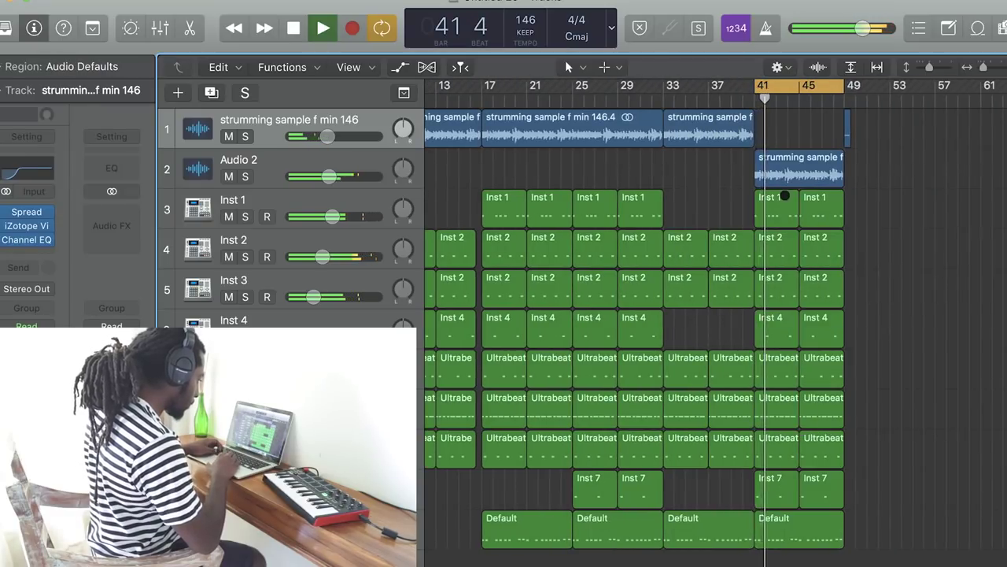
Bypass iZotope Vinyl on the Audio 2 track and delete the Inst 7 regions in bars 41 to 48.
{"action": "left_click", "coordinate": [344, 159]}
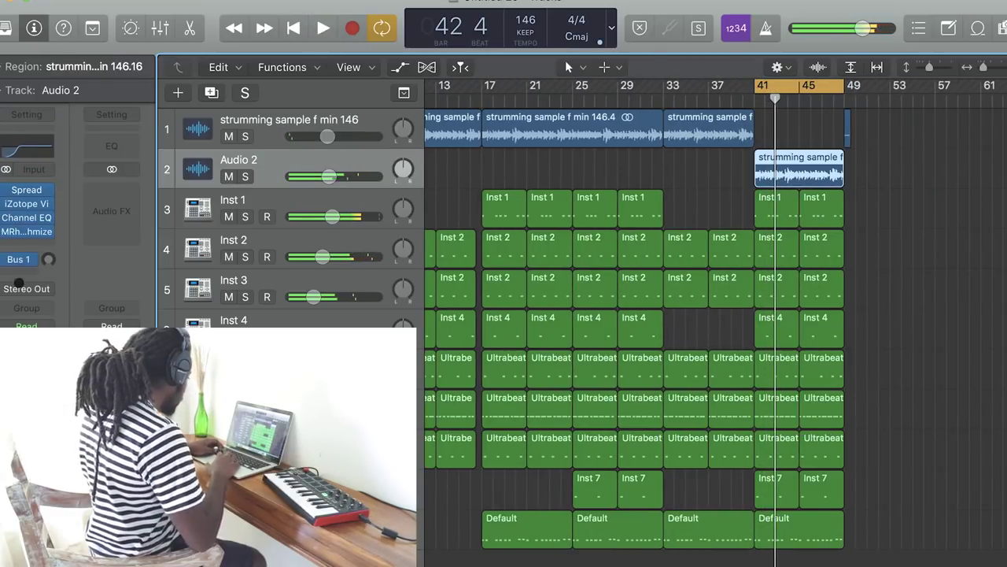
{"action": "key", "text": "space"}
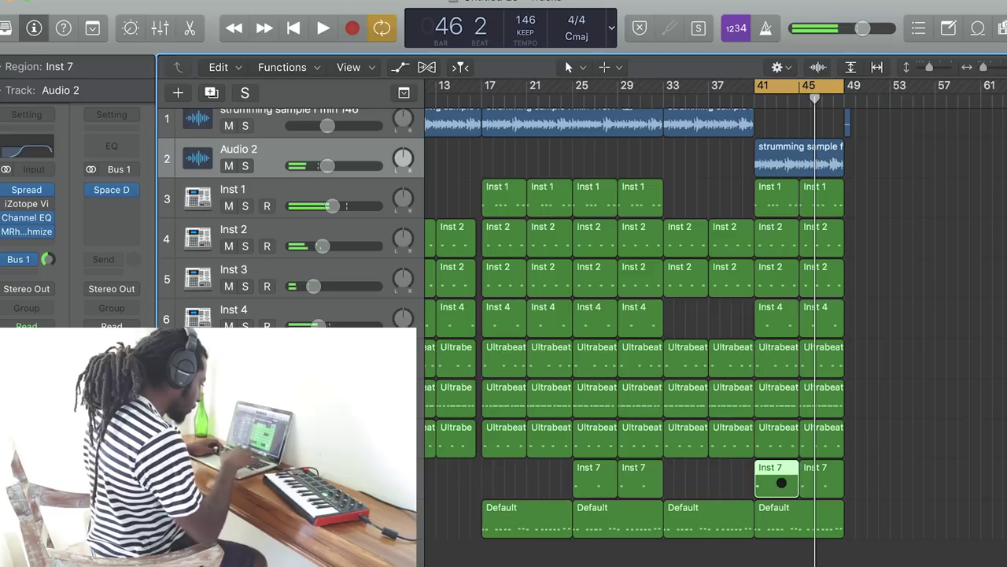
{"action": "key", "text": "Delete"}
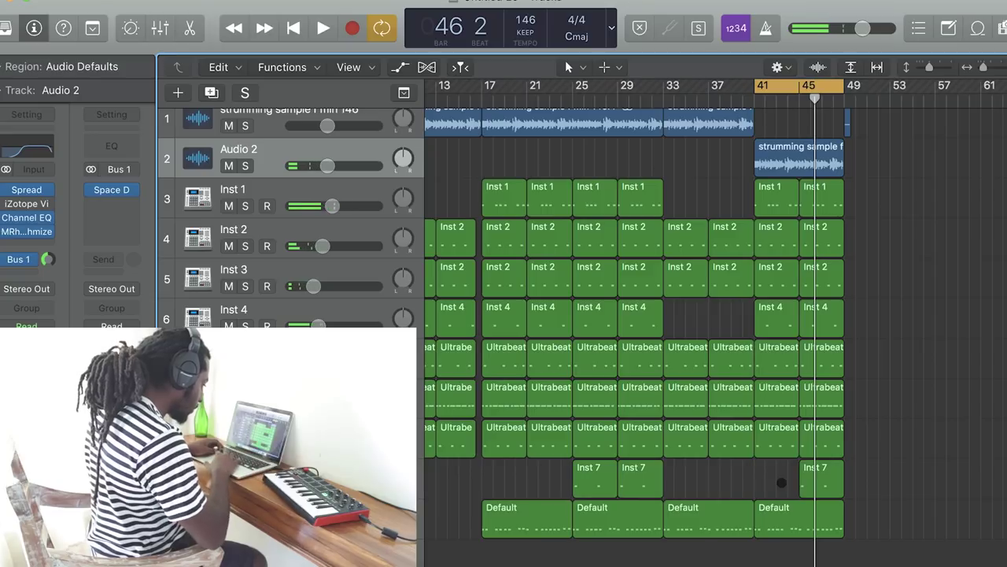
{"action": "key", "text": "space"}
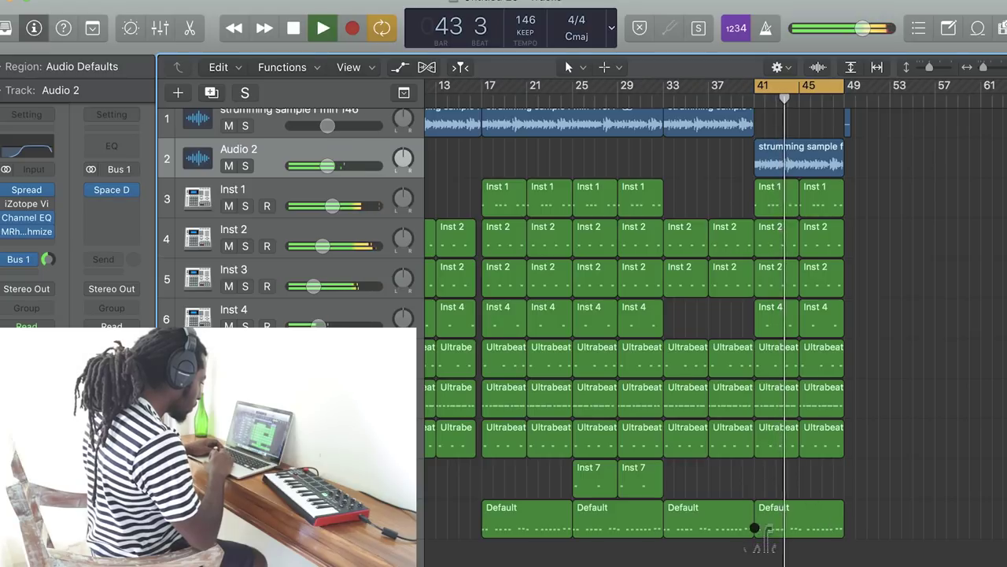
Move the section in bars 41 to 48 to bar 49 and copy the section in bars 33 to 40 to bar 41.
{"action": "key", "text": "space"}
{"action": "key", "text": "space"}
{"action": "mouse_move", "coordinate": [755, 87]}
{"action": "left_mouse_down"}
{"action": "mouse_move", "coordinate": [642, 86]}
{"action": "mouse_move", "coordinate": [669, 96]}
{"action": "mouse_move", "coordinate": [756, 92]}
{"action": "left_mouse_up"}
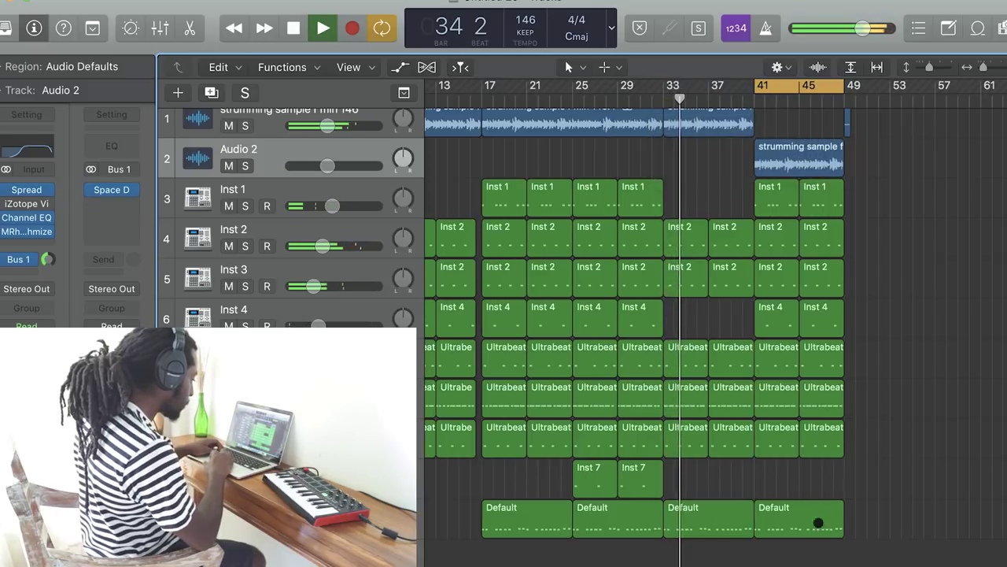
{"action": "left_click_drag", "start_coordinate": [820, 547], "coordinate": [867, 161]}
{"action": "left_click_drag", "start_coordinate": [732, 543], "coordinate": [773, 121]}
Copy the Inst 4 and Inst 1 regions from bars 49 to 56 into bars 41 to 48.
{"action": "scroll", "coordinate": [866, 298], "scroll_direction": "down", "scroll_amount": 1}
{"action": "left_click", "coordinate": [907, 304]}
{"action": "left_click", "coordinate": [849, 305], "text": "shift"}
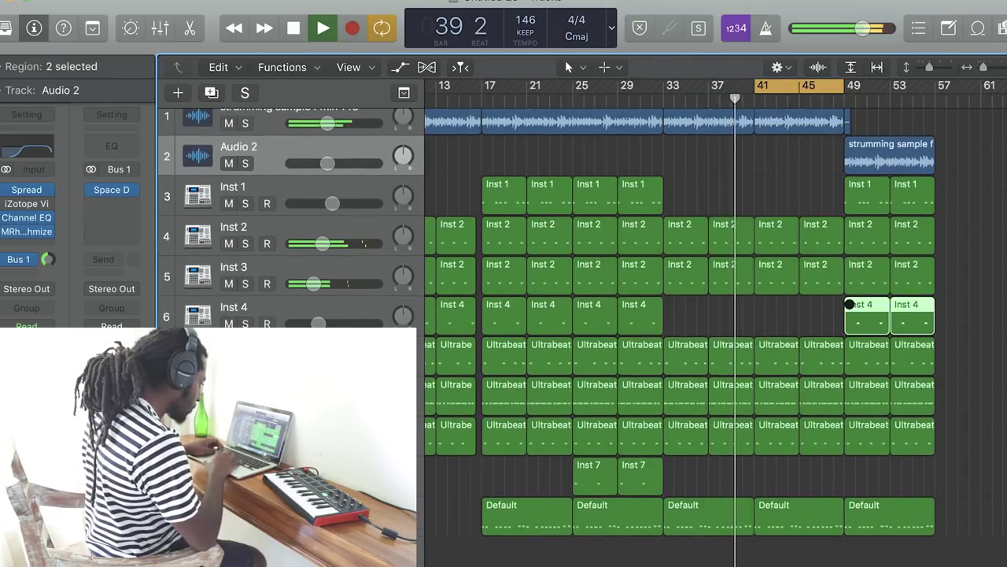
{"action": "left_click_drag", "start_coordinate": [858, 310], "coordinate": [767, 310]}
{"action": "left_click", "coordinate": [907, 189]}
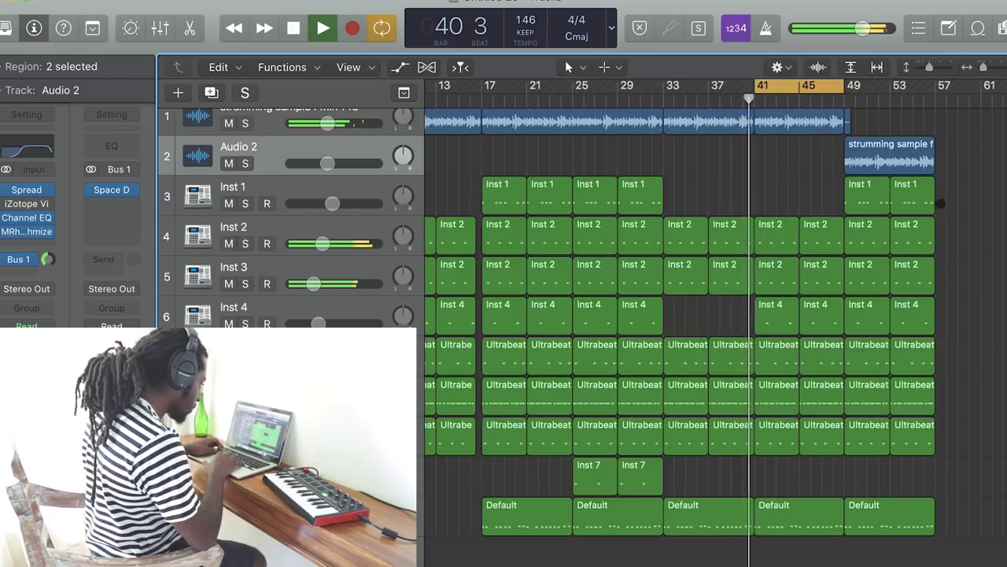
{"action": "left_click", "coordinate": [867, 202], "text": "shift"}
{"action": "left_click_drag", "start_coordinate": [867, 202], "coordinate": [777, 203]}
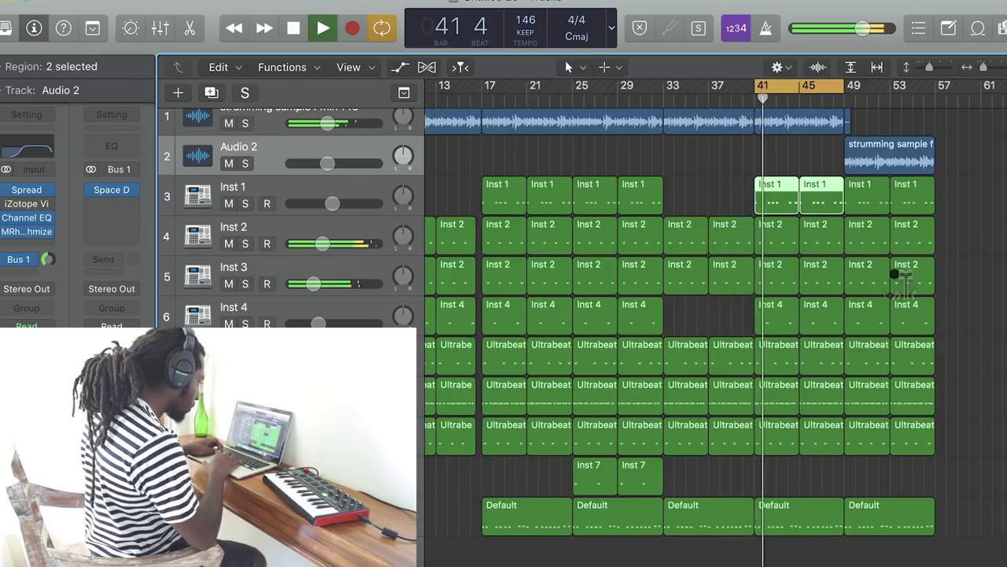
Set the cycle range to bars 49 to 56 and listen to the section.
{"action": "left_click", "coordinate": [979, 266]}
{"action": "scroll", "coordinate": [861, 378], "scroll_direction": "up", "scroll_amount": 2}
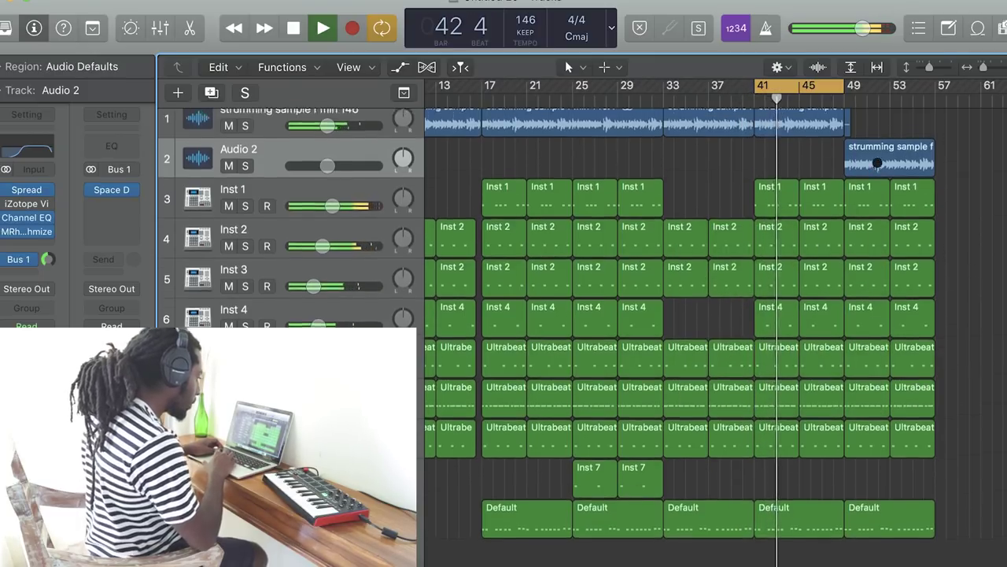
{"action": "left_click_drag", "start_coordinate": [817, 88], "coordinate": [908, 89]}
{"action": "scroll", "coordinate": [918, 270], "scroll_direction": "down", "scroll_amount": 1}
{"action": "key", "text": "super+Left"}
{"action": "key", "text": "super+Left"}
{"action": "key", "text": "super+Left"}
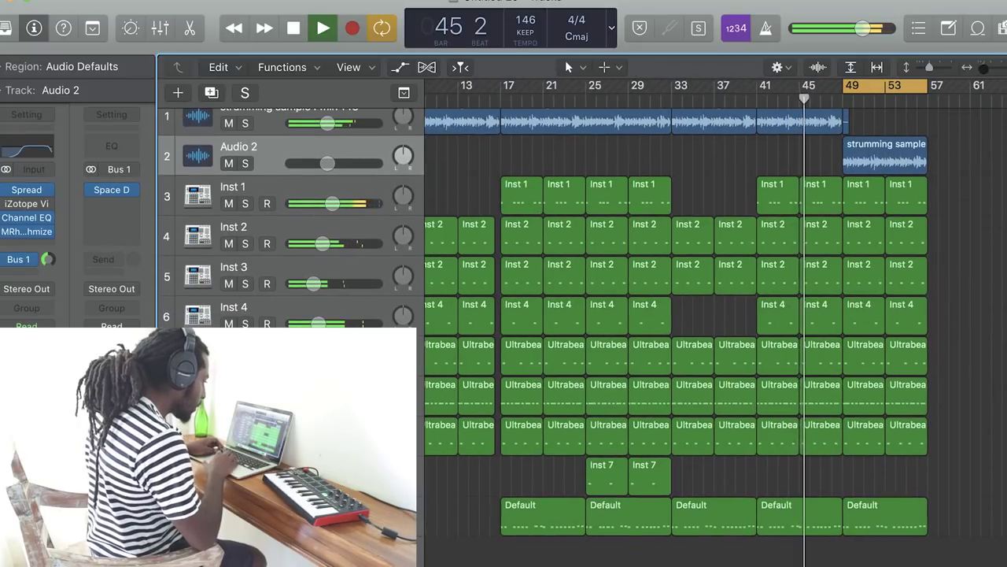
{"action": "scroll", "coordinate": [897, 218], "scroll_direction": "right", "scroll_amount": 3}
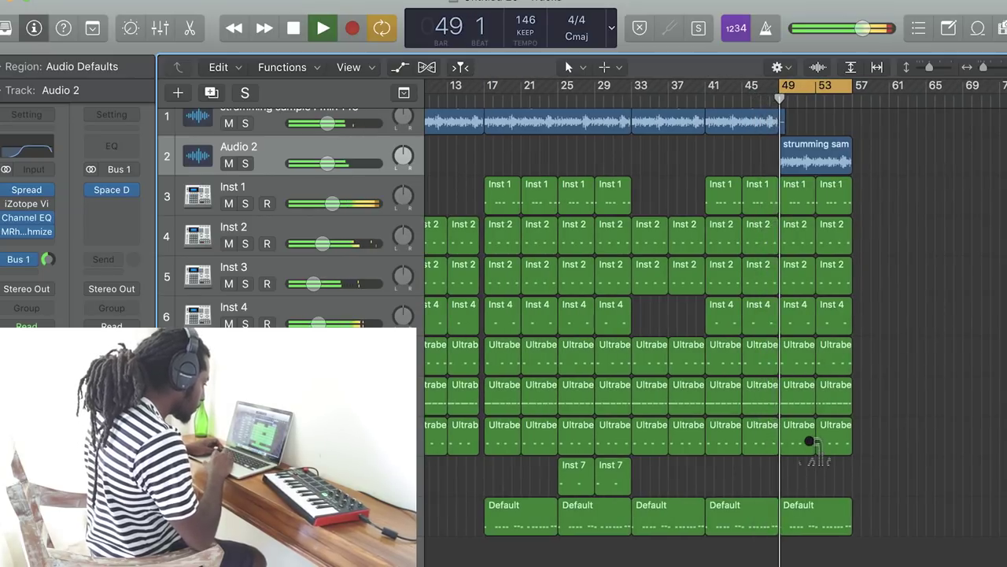
Stop playback and copy the Audio 2 sample region from bar 49 to the strumming sample track at bar 57.
{"action": "scroll", "coordinate": [338, 180], "scroll_direction": "up", "scroll_amount": 1}
{"action": "key", "text": "space"}
{"action": "left_click_drag", "start_coordinate": [801, 172], "coordinate": [876, 132]}
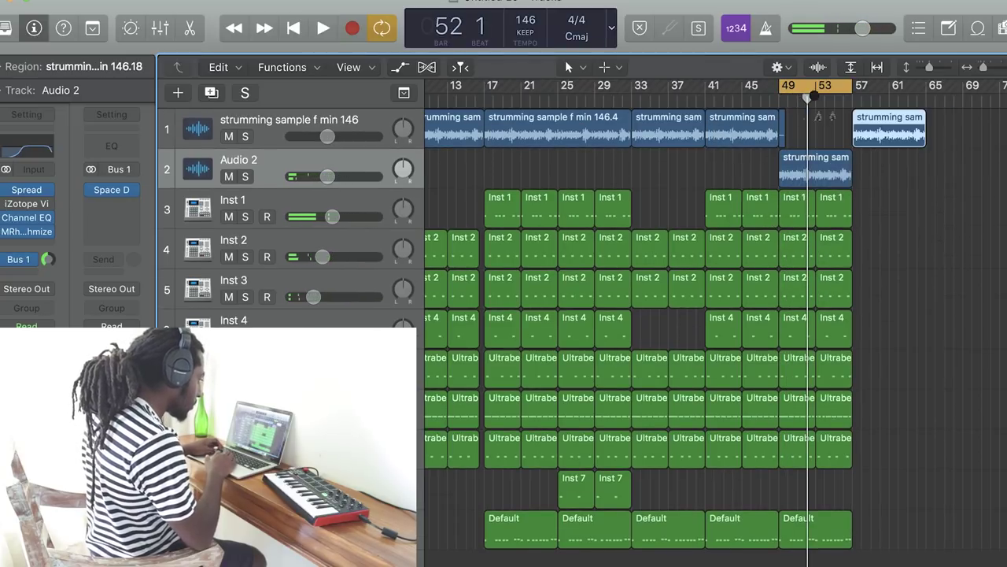
Turn off the cycle and play the arrangement through to the sample ending at bar 57.
{"action": "key", "text": "z"}
{"action": "key", "text": "space"}
{"action": "key", "text": "c"}
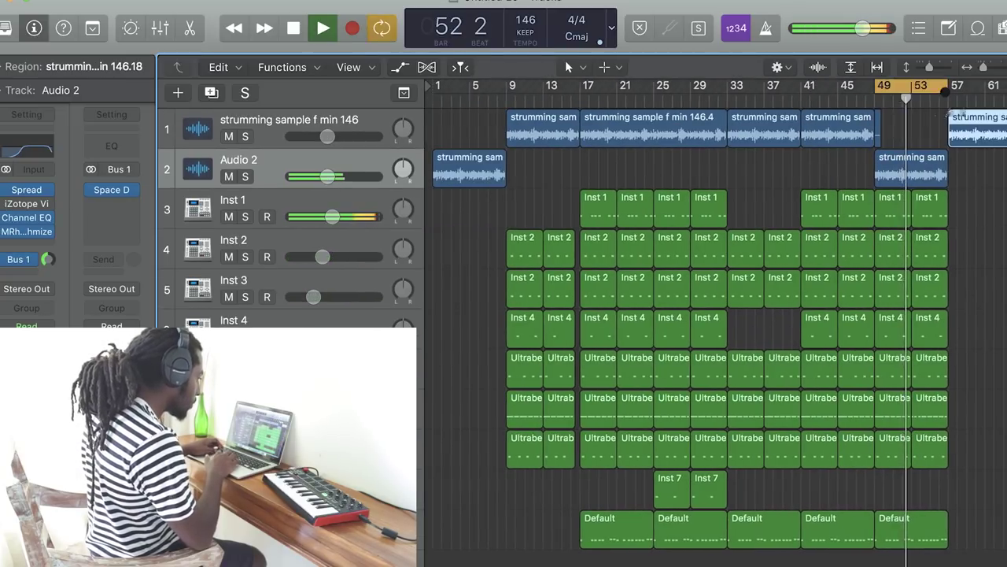
{"action": "key", "text": "c"}
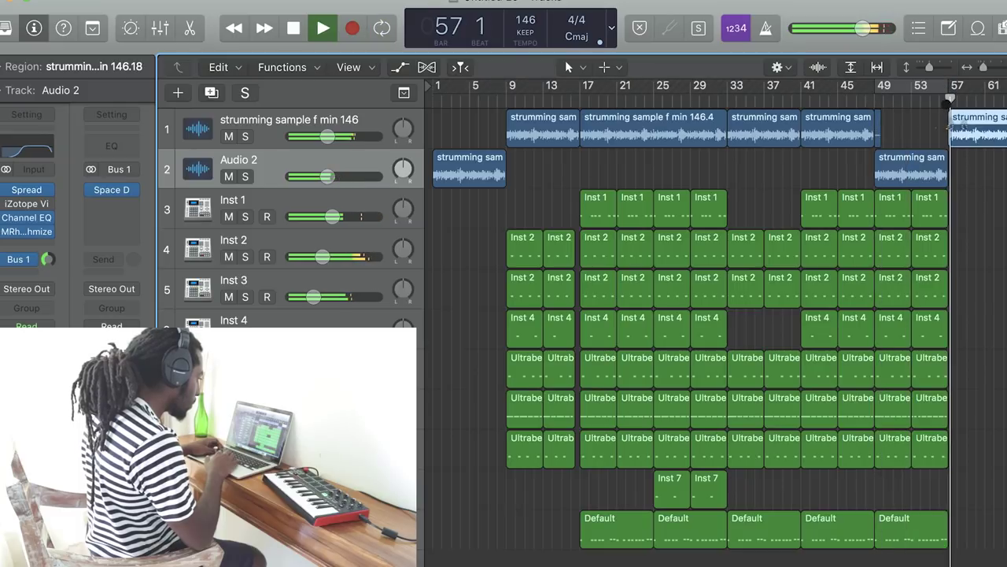
{"action": "key", "text": "c"}
{"action": "left_click_drag", "start_coordinate": [593, 84], "coordinate": [969, 93]}
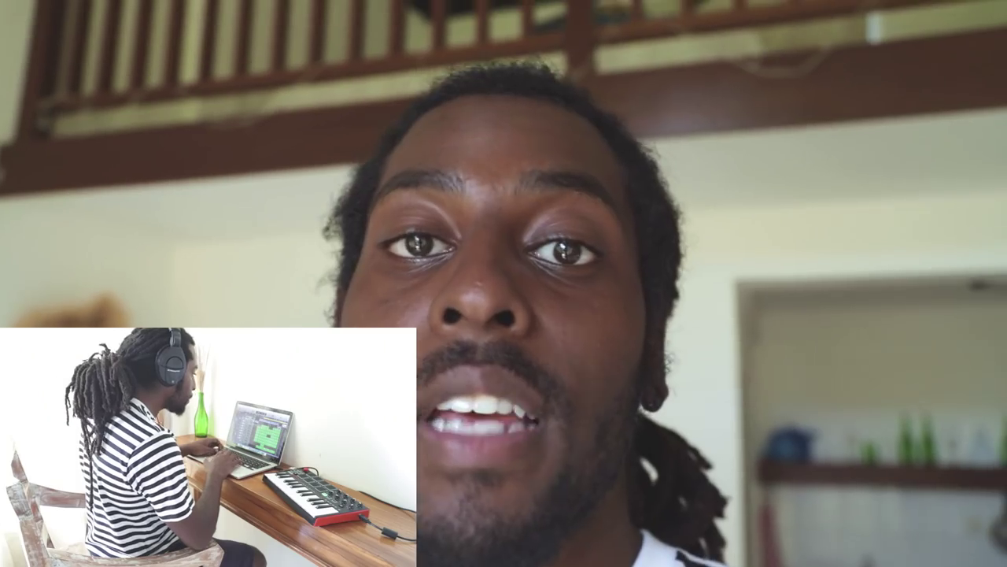